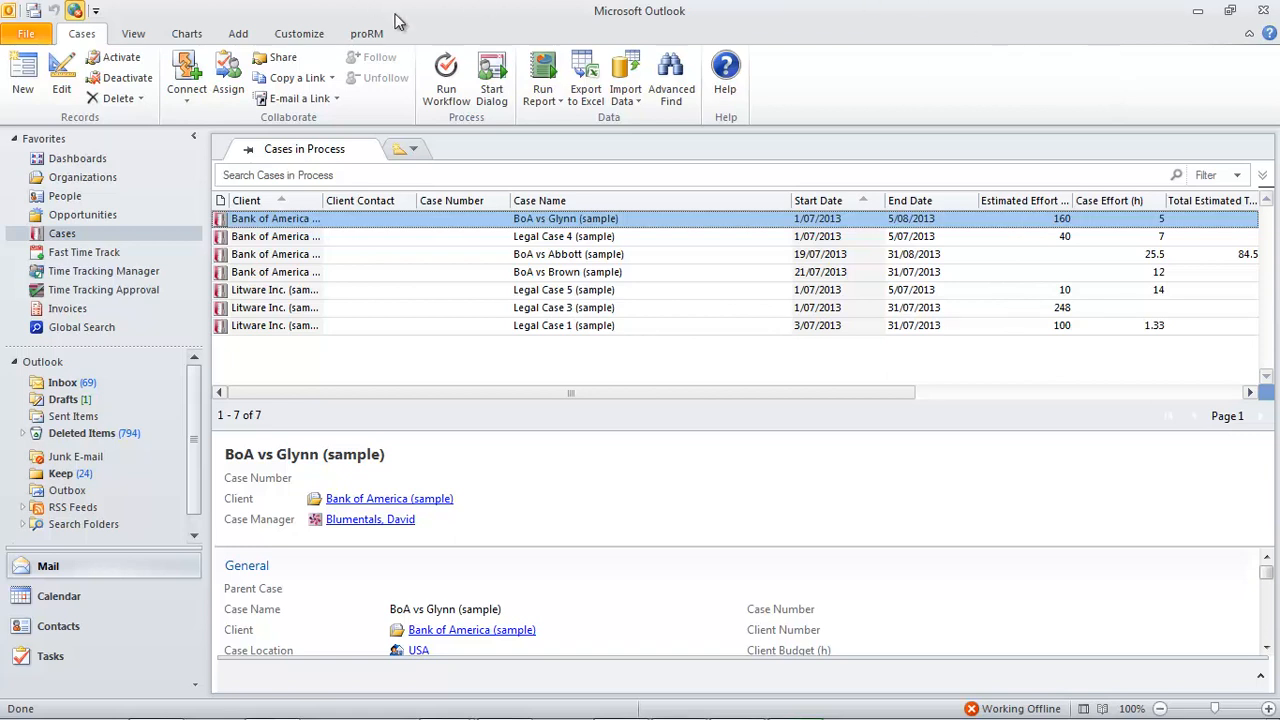
Start a new expense and assign it to the first case listed under Bank of America (sample).
{"action": "left_click", "coordinate": [376, 36]}
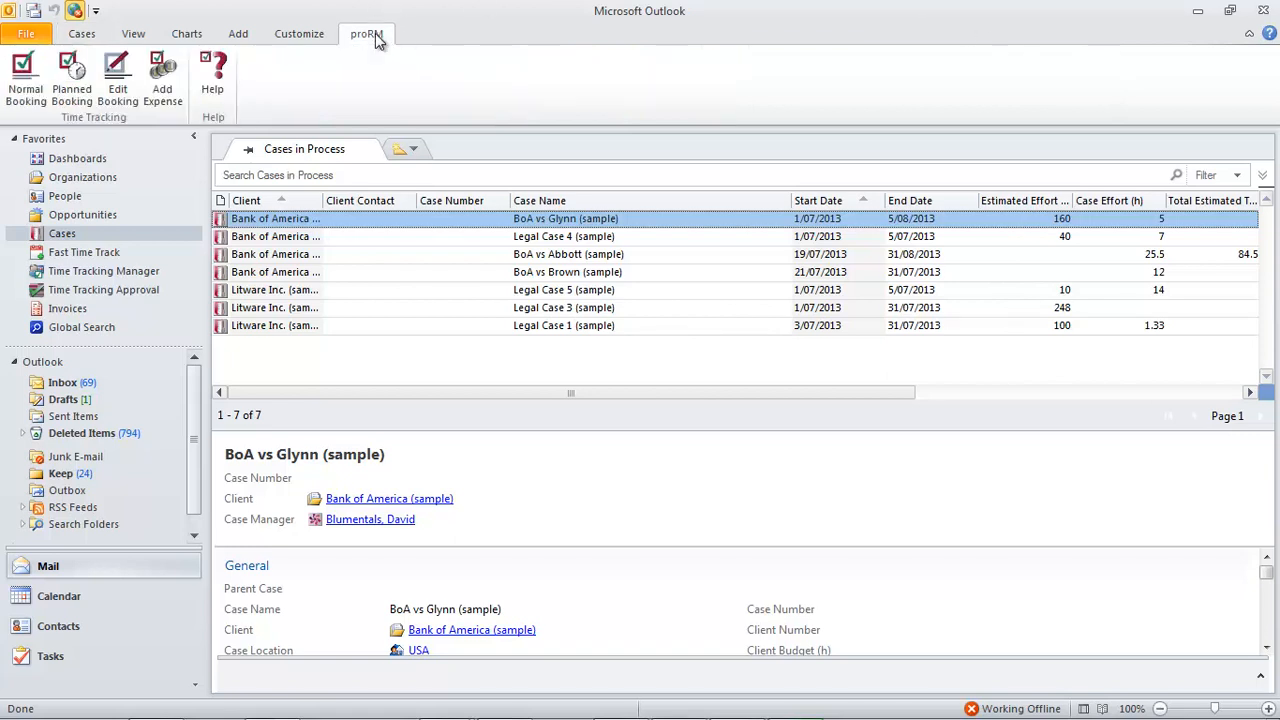
{"action": "left_click", "coordinate": [165, 87]}
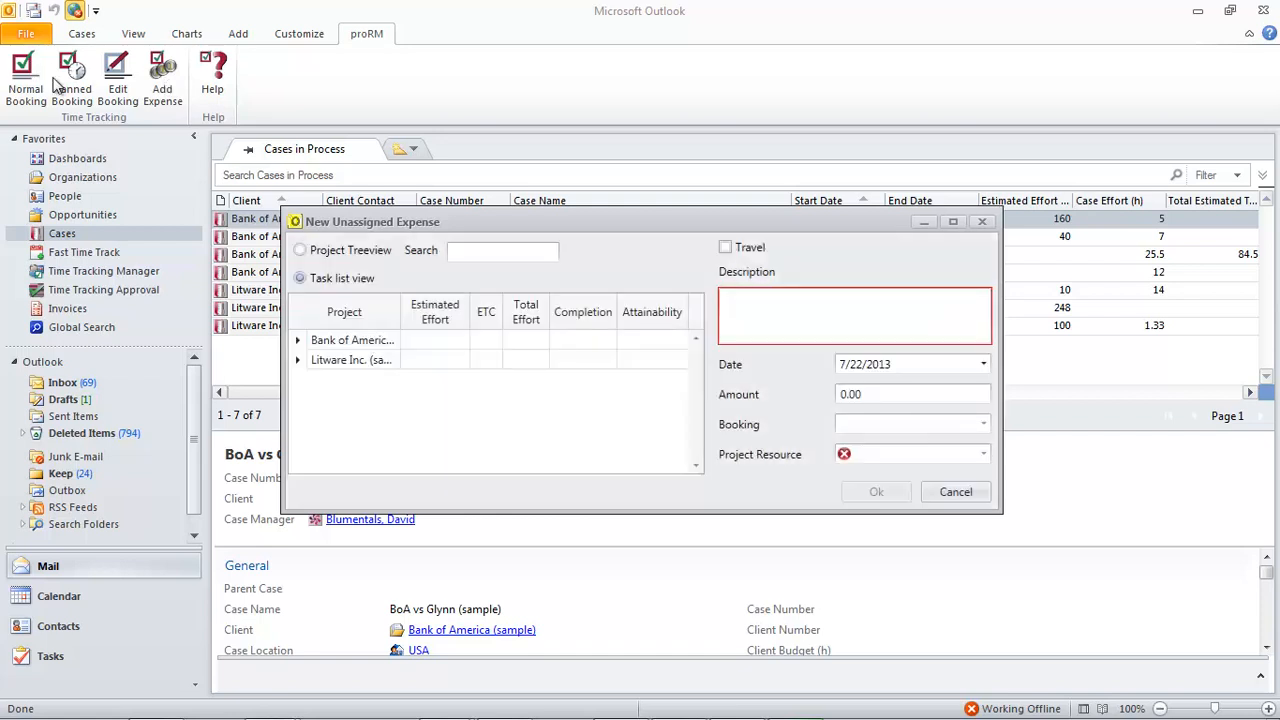
{"action": "left_click", "coordinate": [298, 340]}
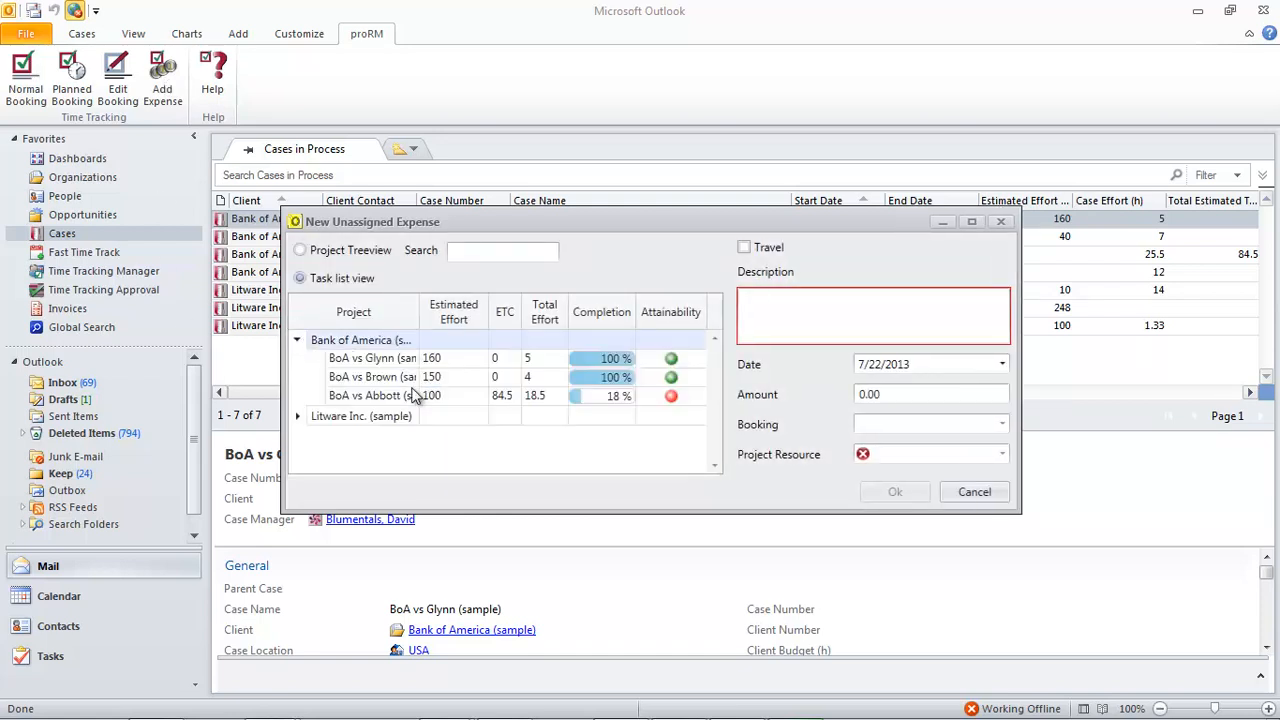
{"action": "left_click", "coordinate": [390, 360]}
Describe the expense as Photocopying, set its amount to 200.00 and save it.
{"action": "left_click", "coordinate": [801, 293]}
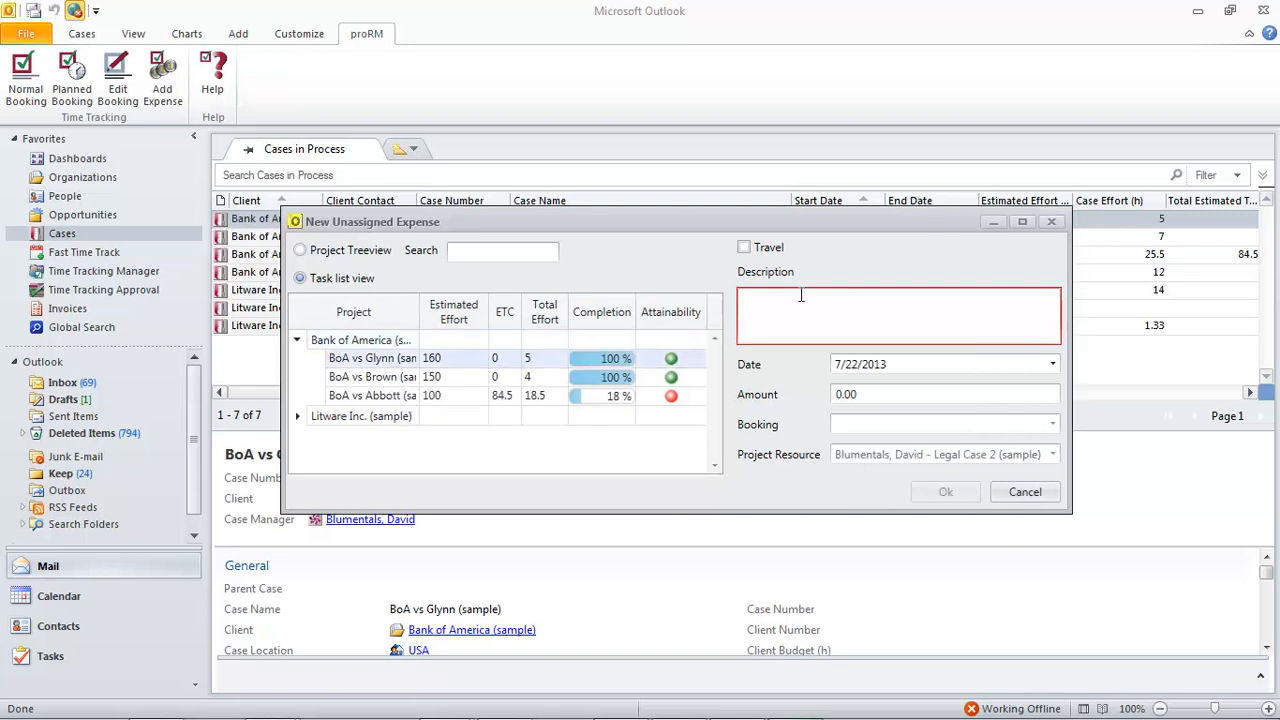
{"action": "type", "text": "Pho"}
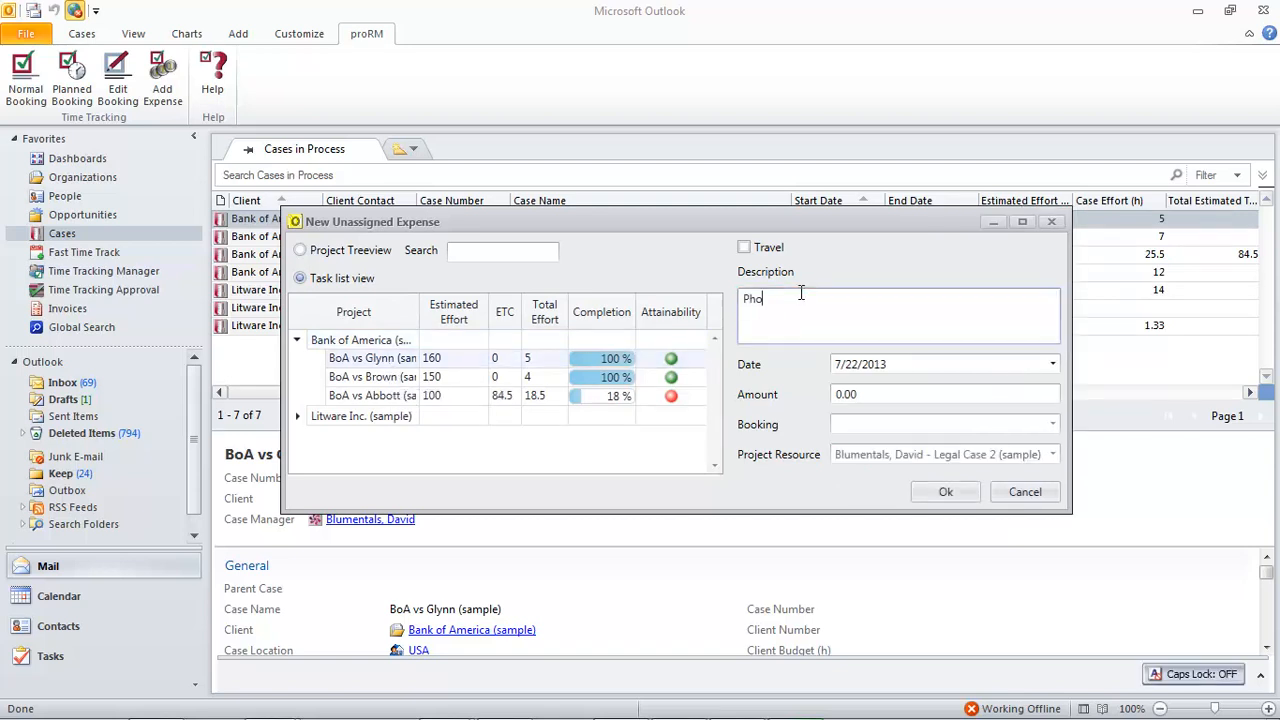
{"action": "type", "text": "tocop"}
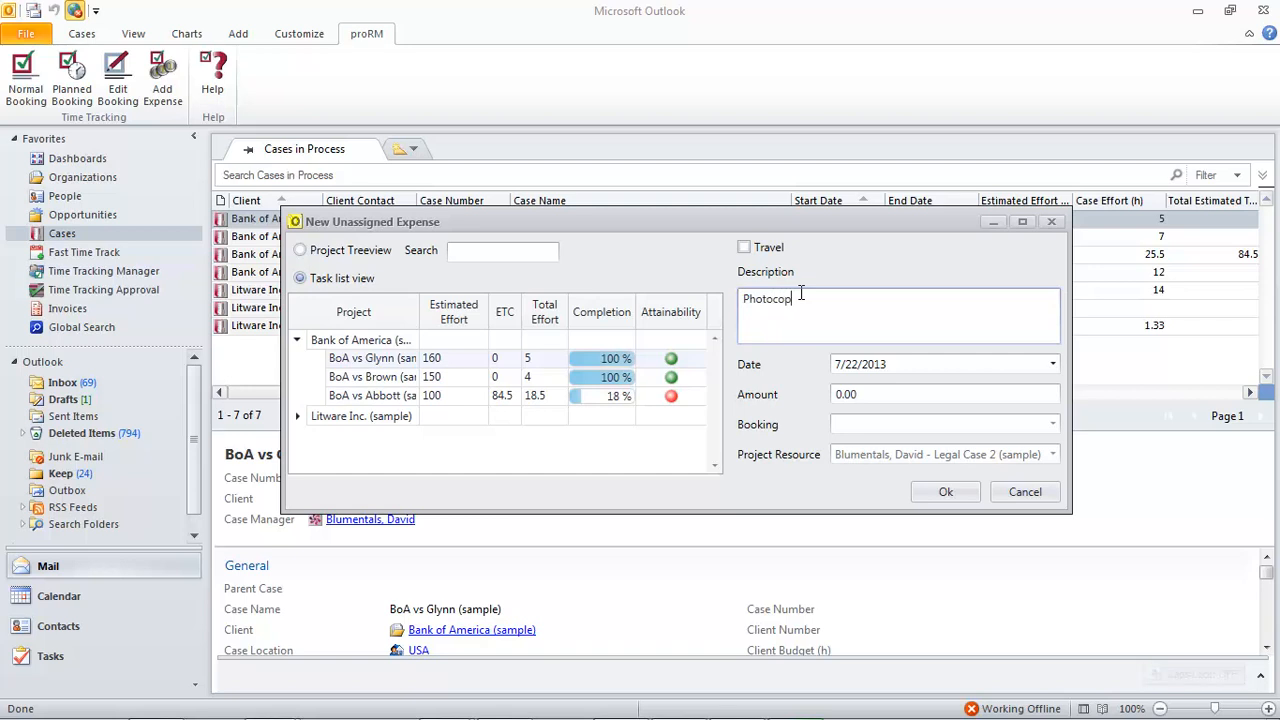
{"action": "type", "text": "ying"}
{"action": "left_click", "coordinate": [875, 391]}
{"action": "type", "text": "200"}
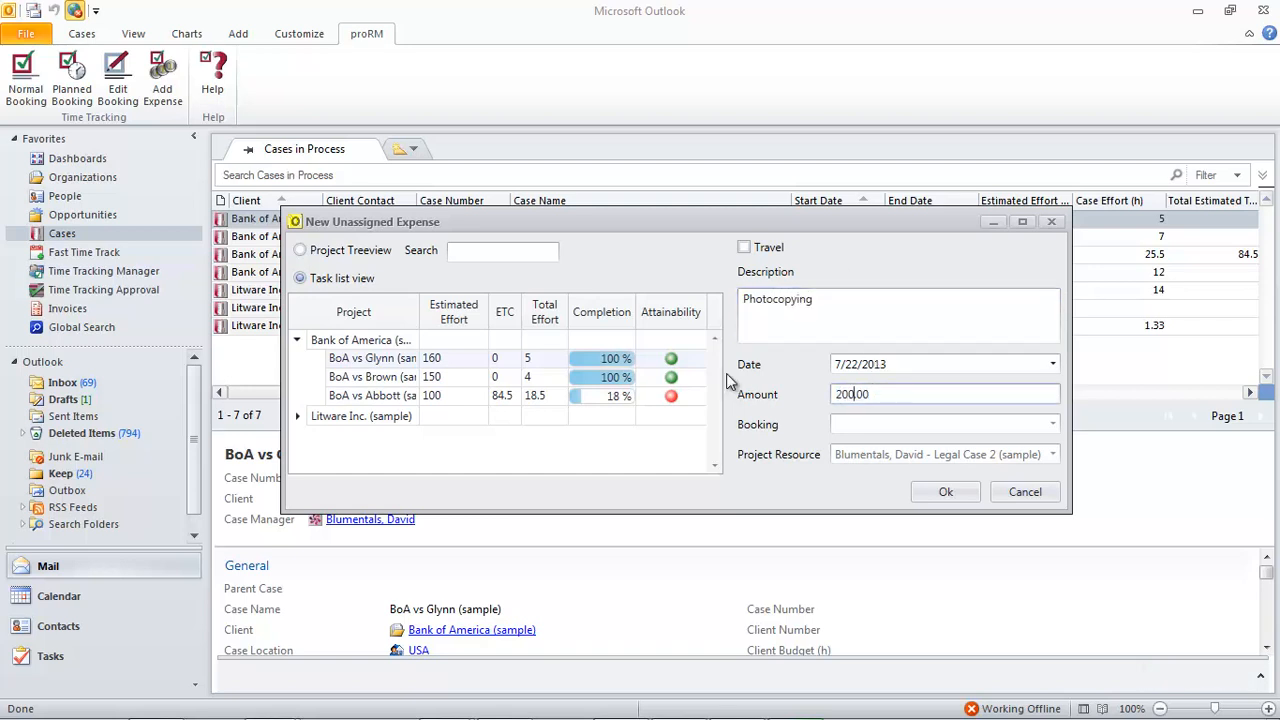
{"action": "left_click", "coordinate": [945, 491]}
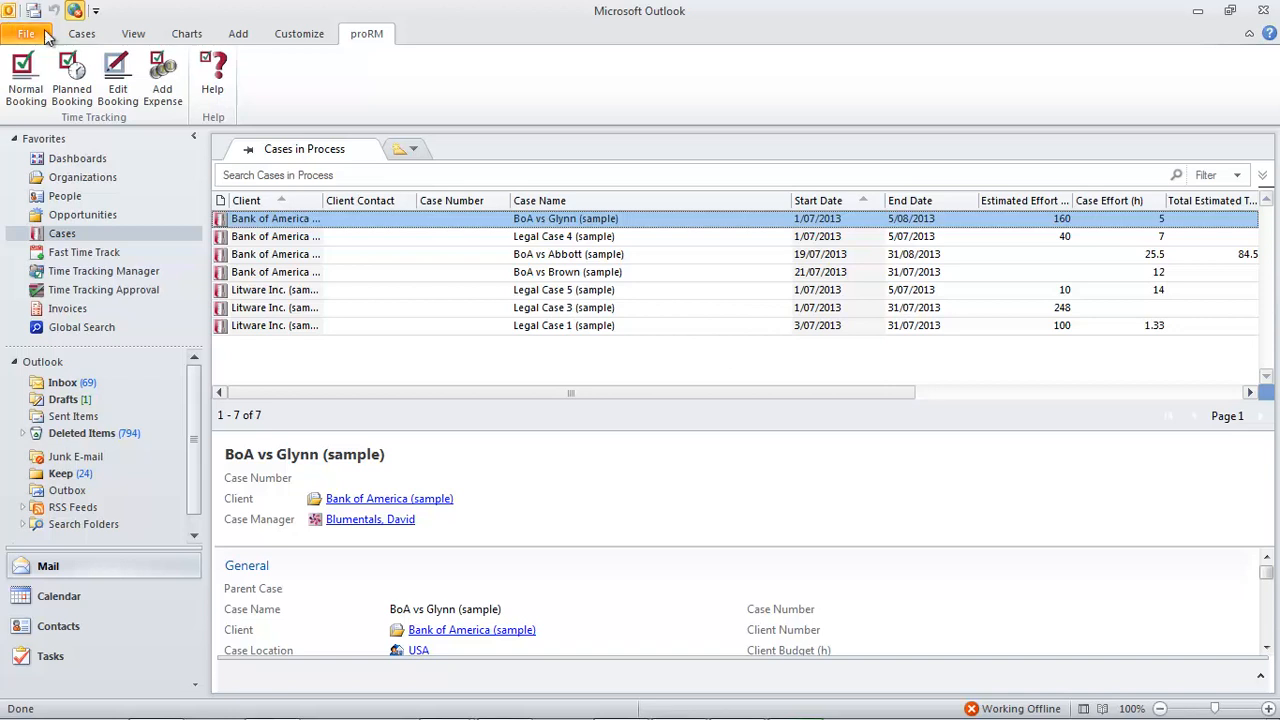
{"action": "left_click", "coordinate": [163, 72]}
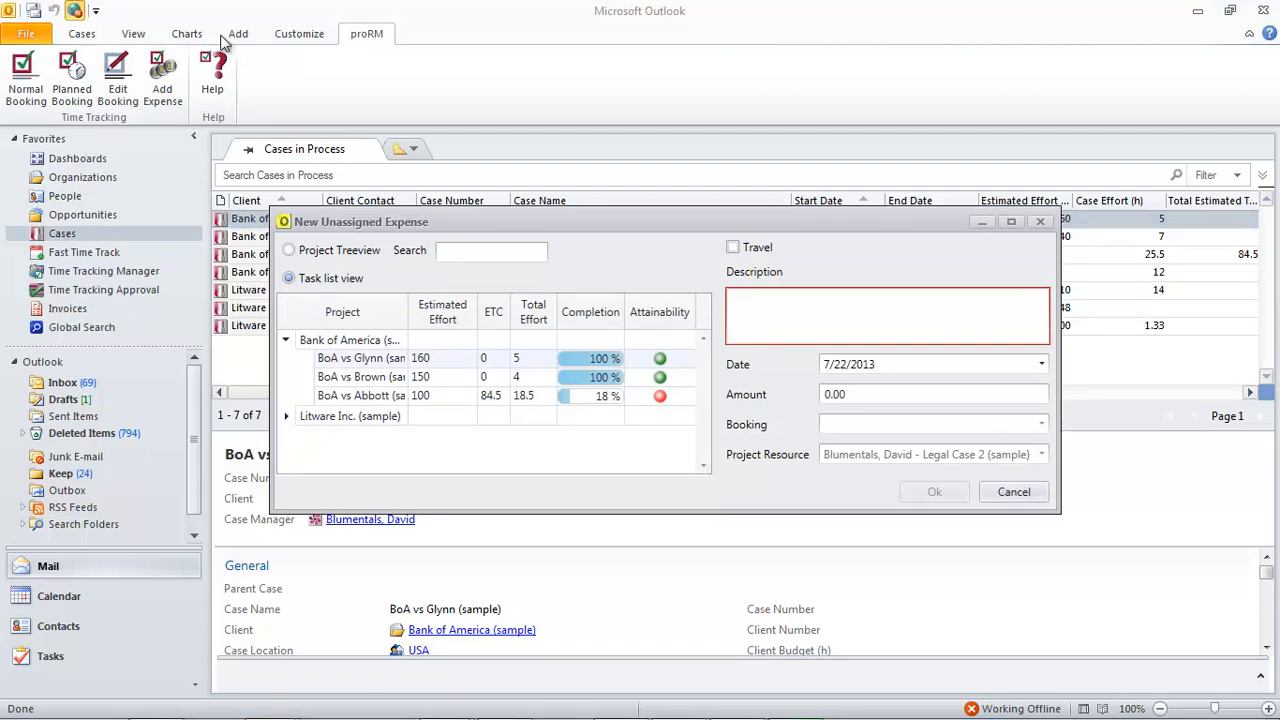
{"action": "left_click", "coordinate": [733, 248]}
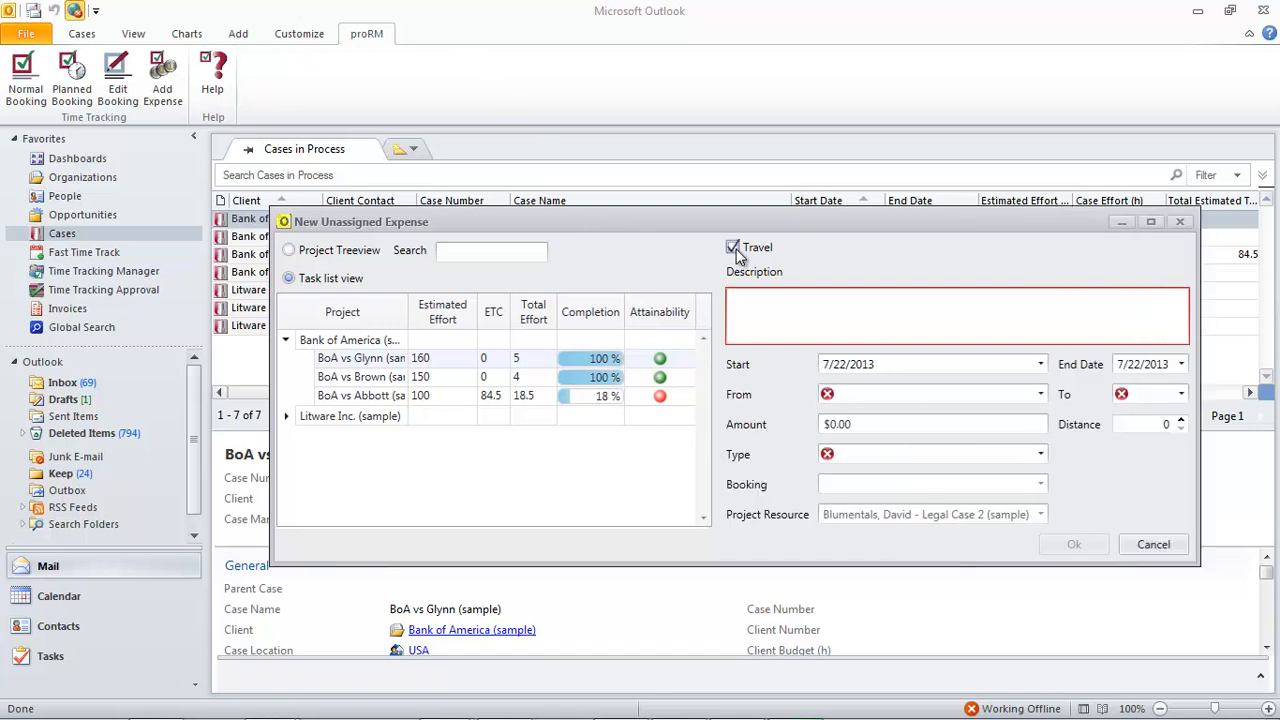
{"action": "left_click", "coordinate": [1039, 395]}
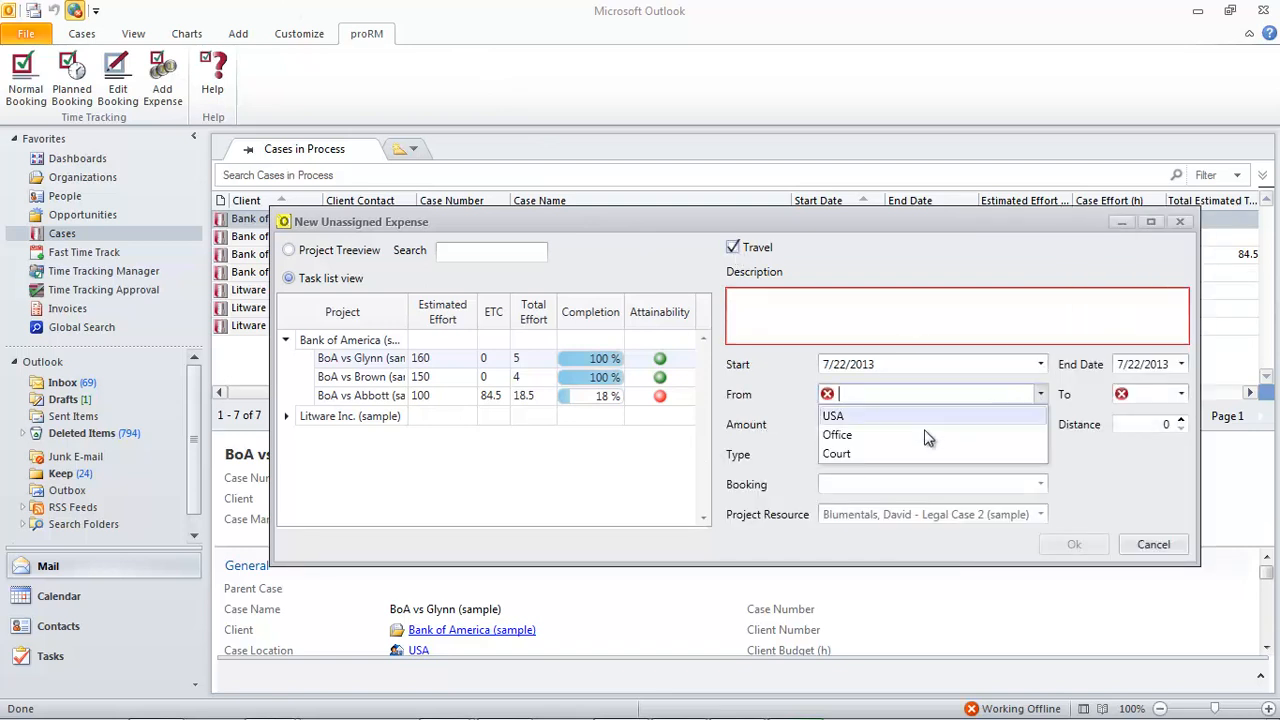
{"action": "left_click", "coordinate": [980, 431]}
{"action": "left_click", "coordinate": [1181, 395]}
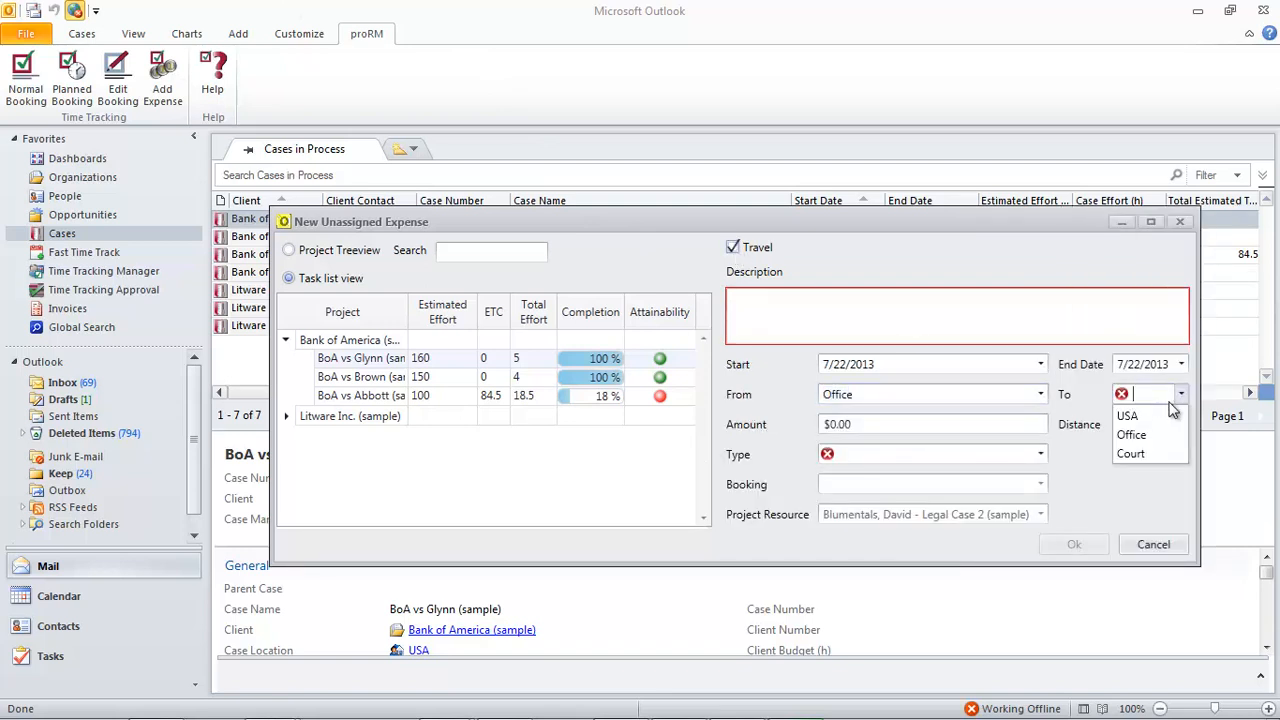
{"action": "left_click", "coordinate": [1143, 451]}
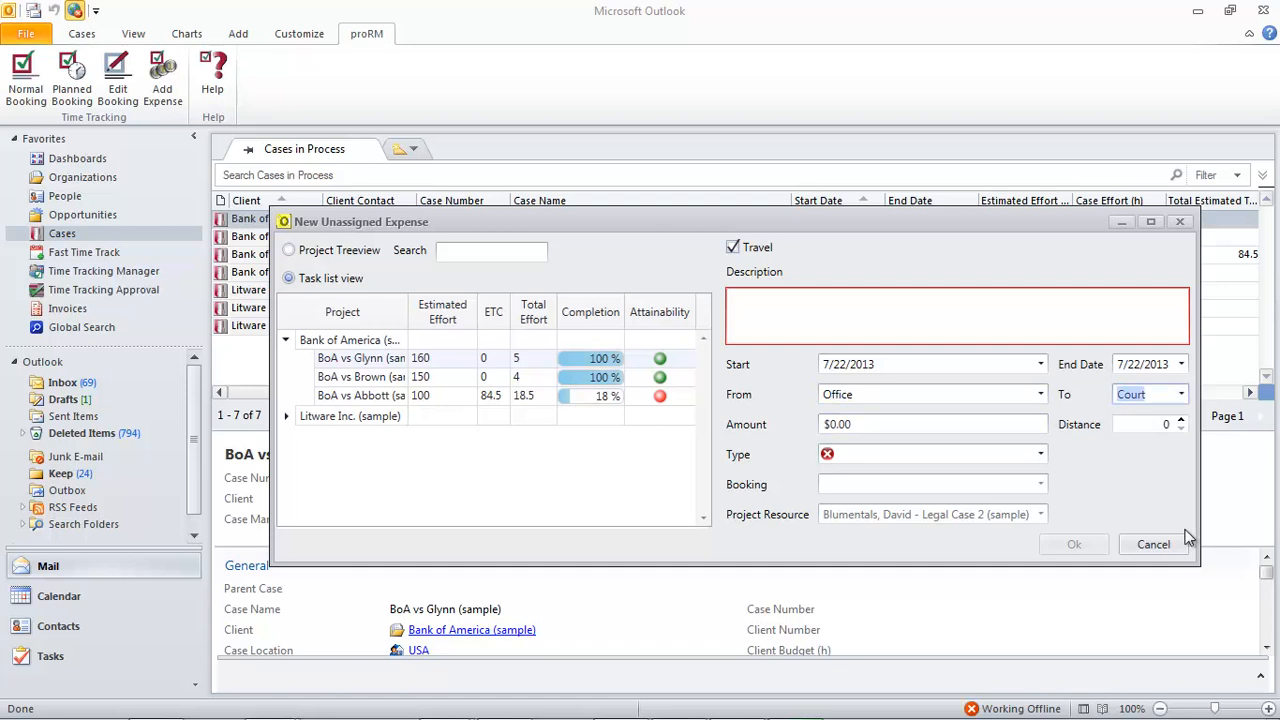
{"action": "left_click", "coordinate": [1153, 545]}
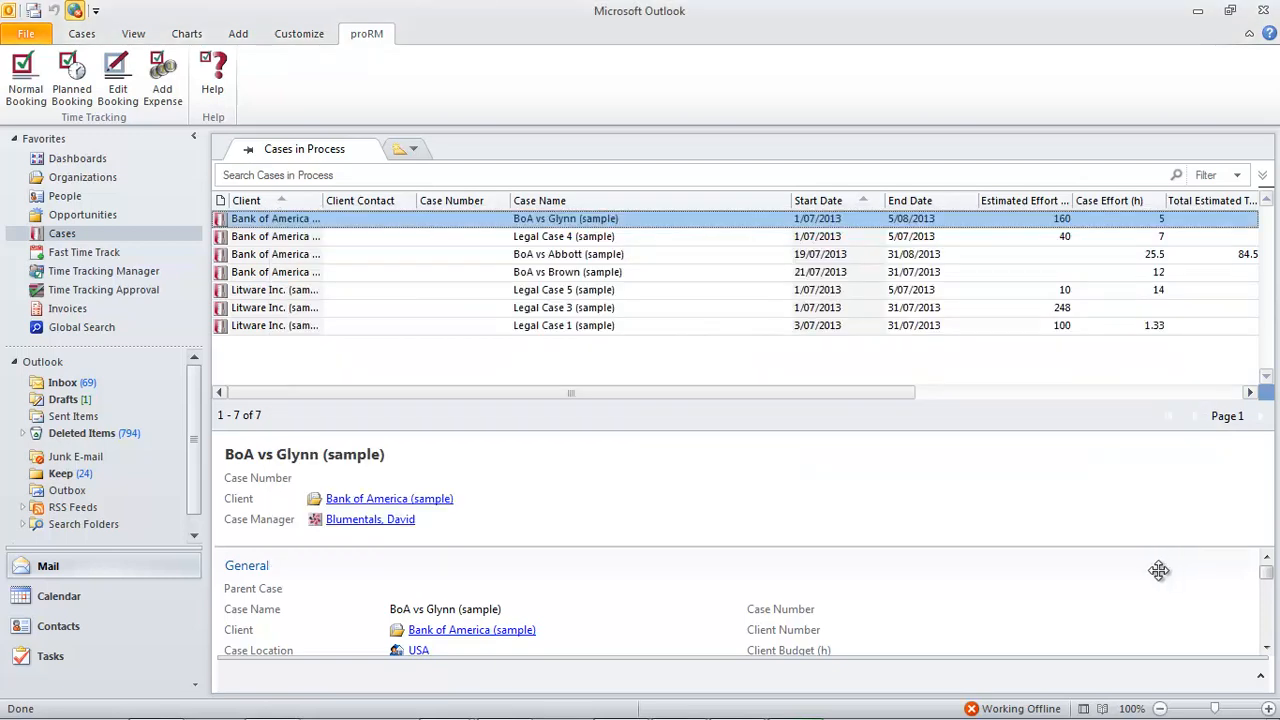
Switch to Microsoft Dynamics CRM in the browser and open Time Tracking Approval under Activity Management.
{"action": "key", "text": "alt+Tab"}
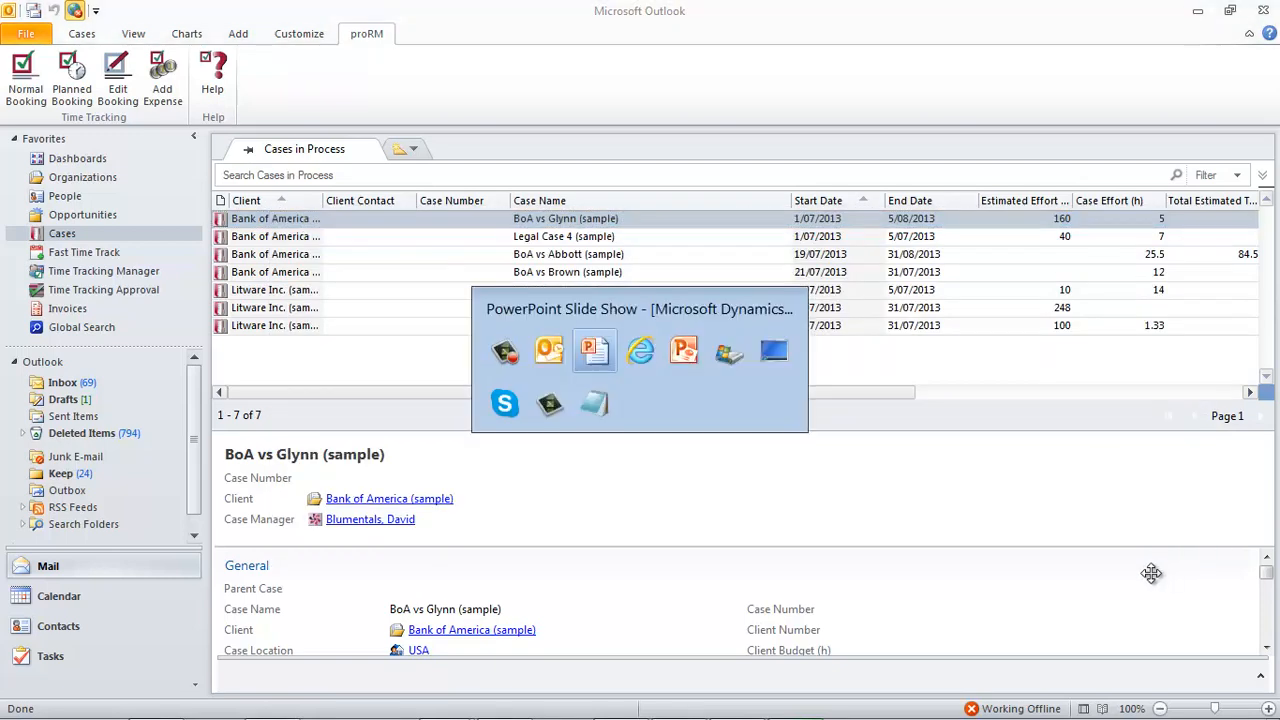
{"action": "key", "text": "alt+Tab"}
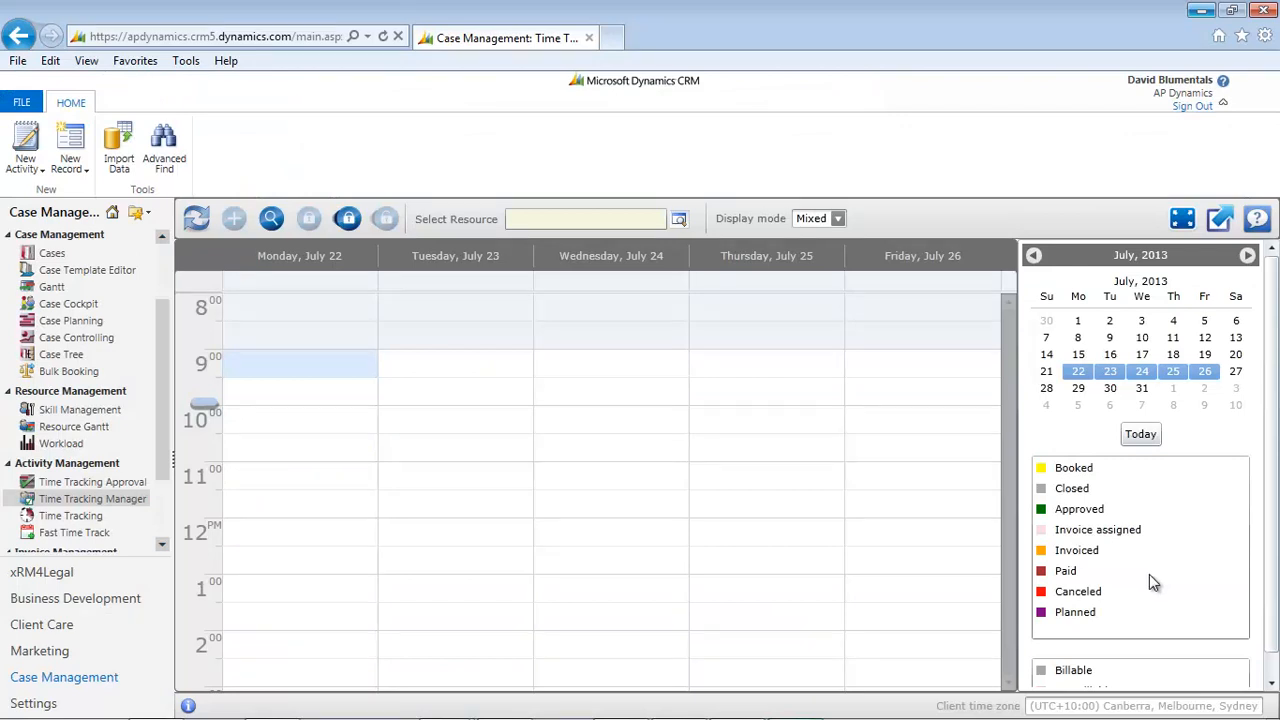
{"action": "left_click", "coordinate": [80, 488]}
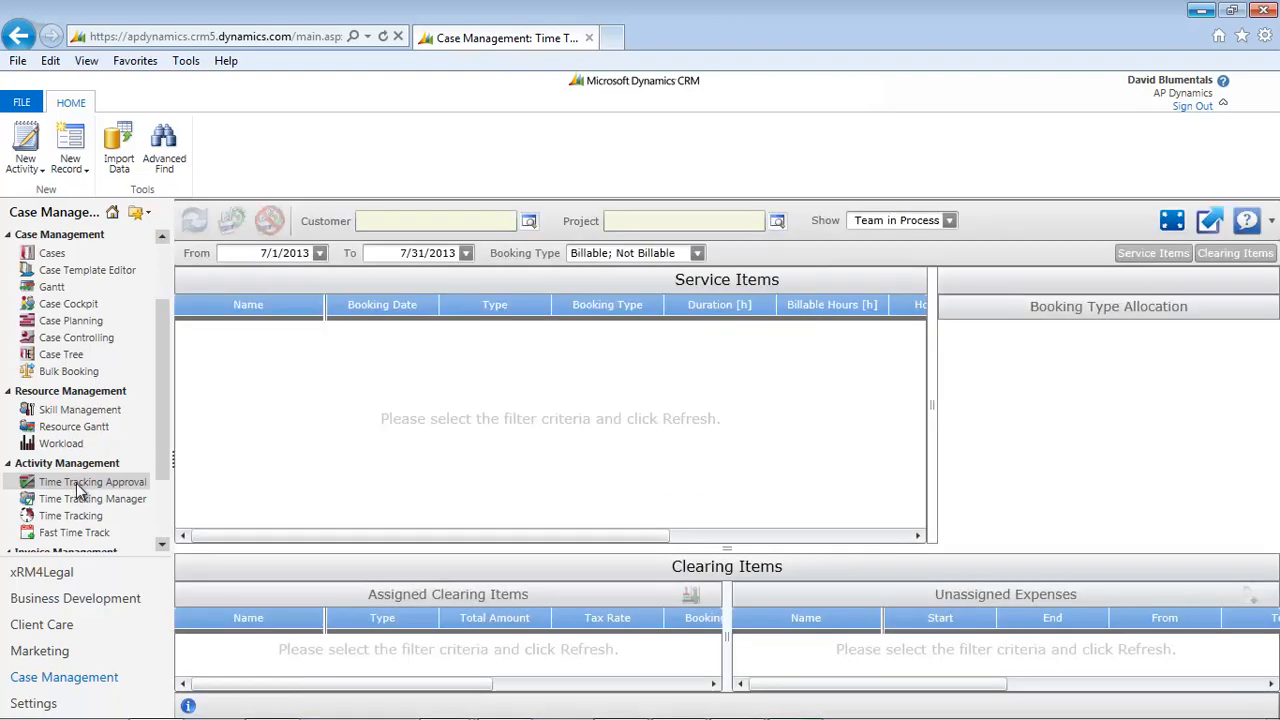
Look up organizations matching "bank" and set the customer filter to Bank of America (sample).
{"action": "left_click", "coordinate": [528, 224]}
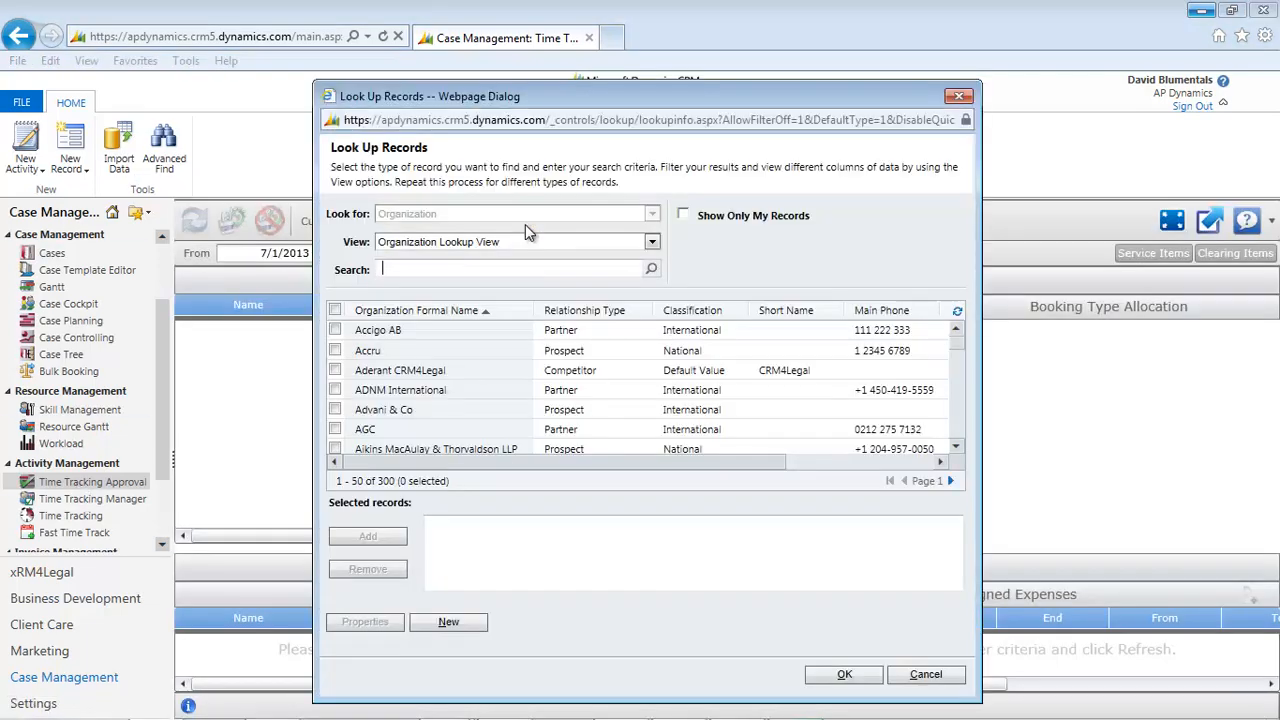
{"action": "type", "text": "bank"}
{"action": "key", "text": "Return"}
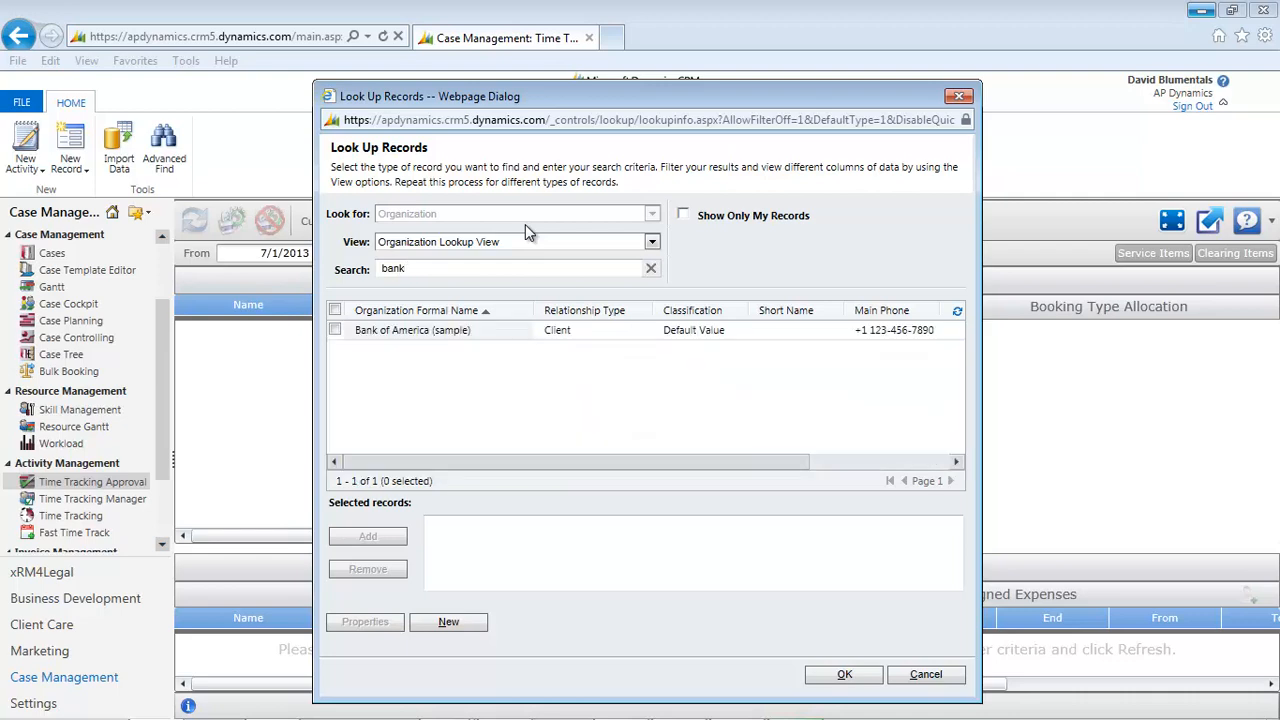
{"action": "double_click", "coordinate": [412, 330]}
{"action": "left_click", "coordinate": [868, 676]}
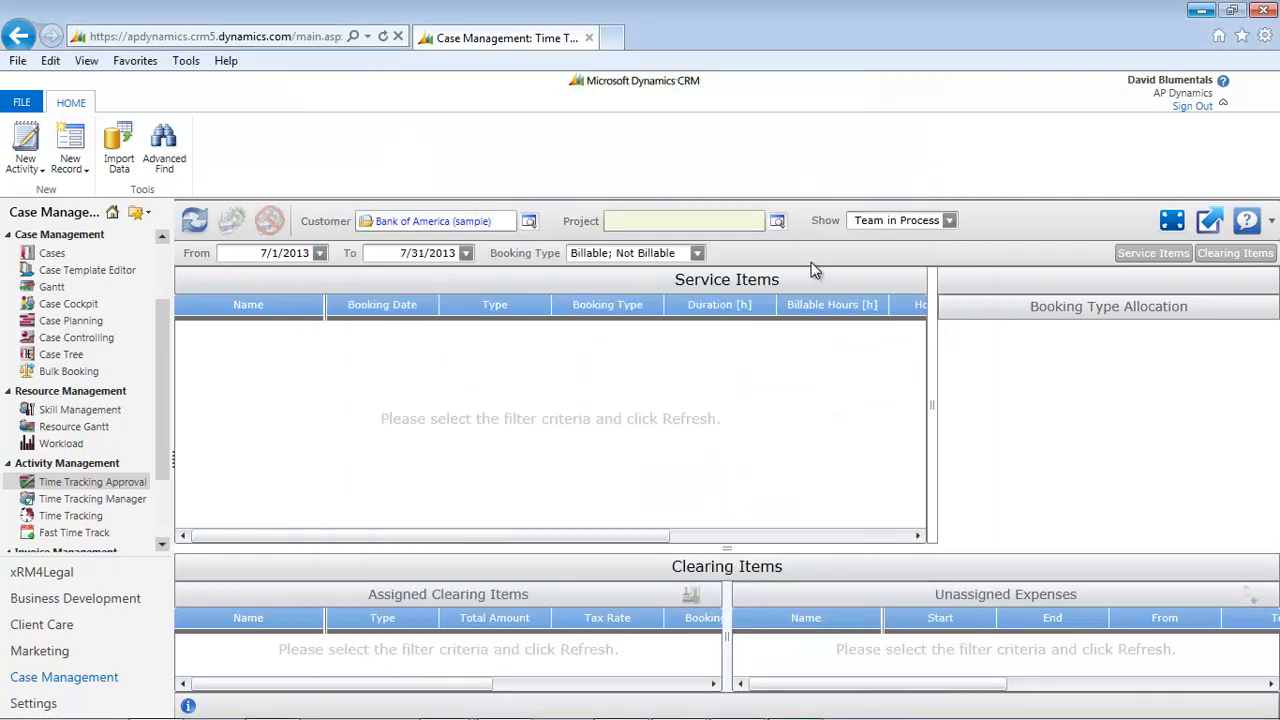
Set the project filter to the first three Bank of America cases in the lookup and refresh the approval lists.
{"action": "left_click", "coordinate": [778, 220]}
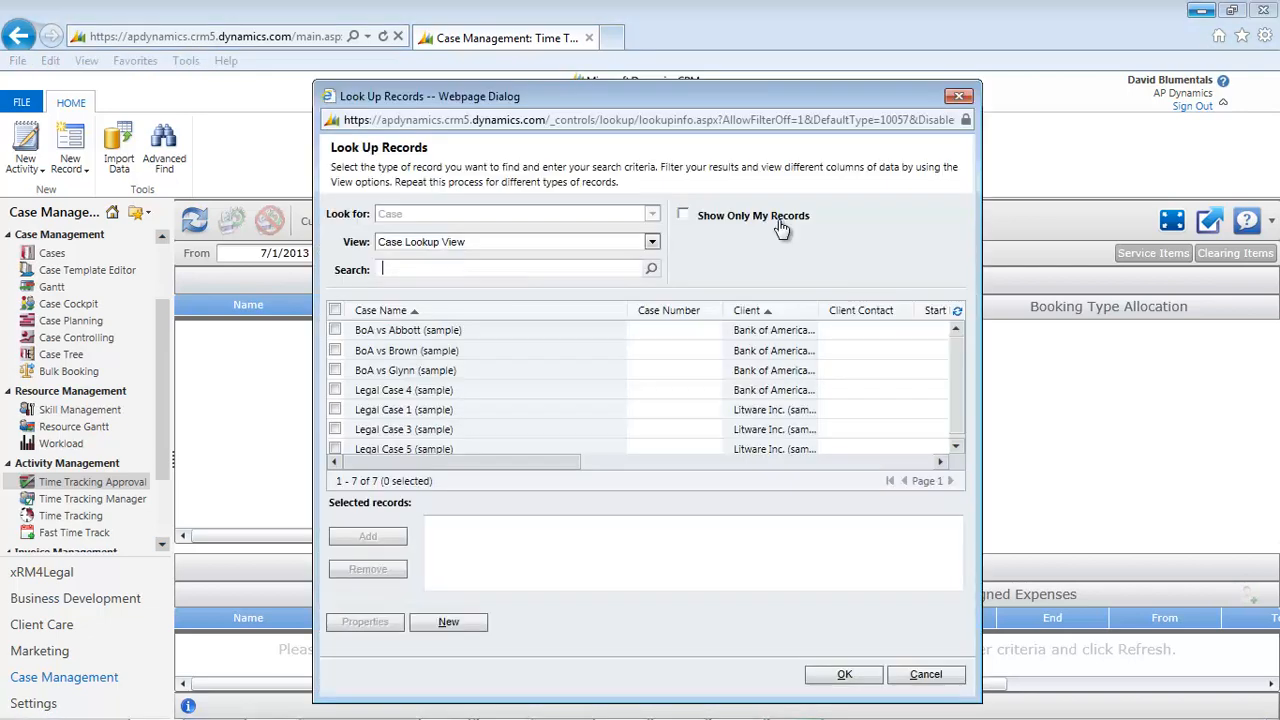
{"action": "left_click", "coordinate": [440, 351]}
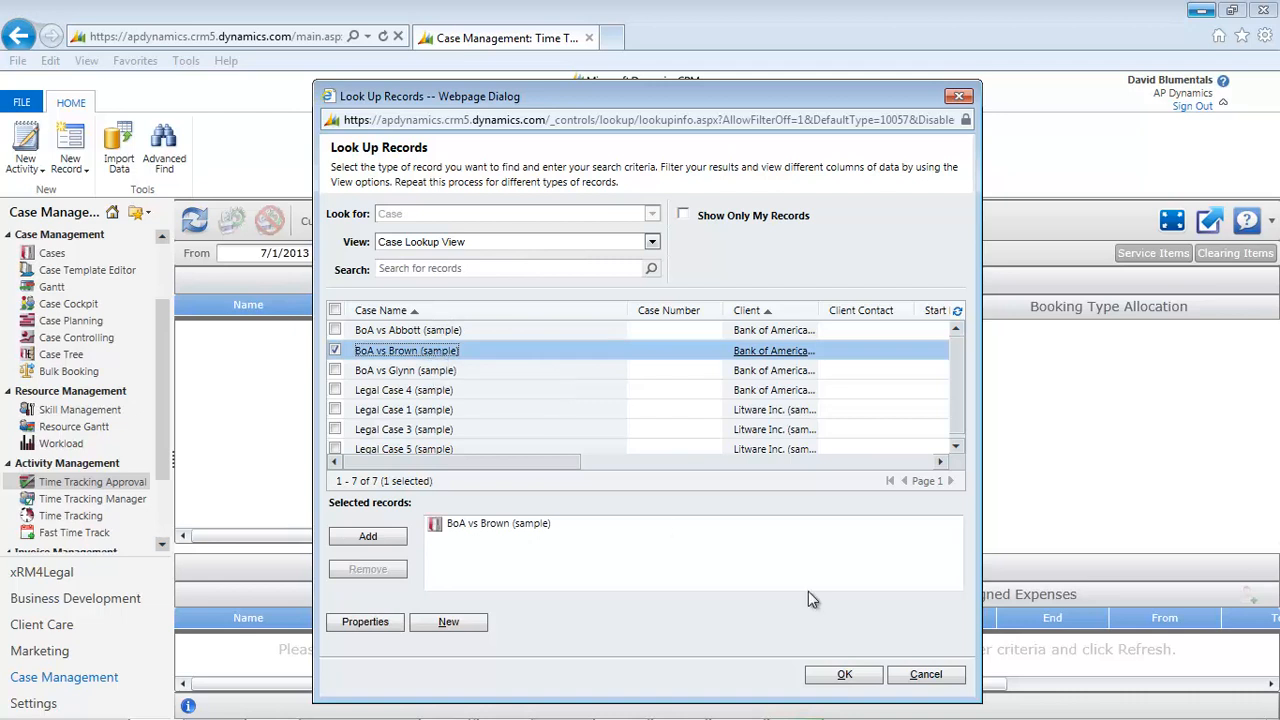
{"action": "left_click", "coordinate": [407, 372]}
{"action": "left_click", "coordinate": [390, 331]}
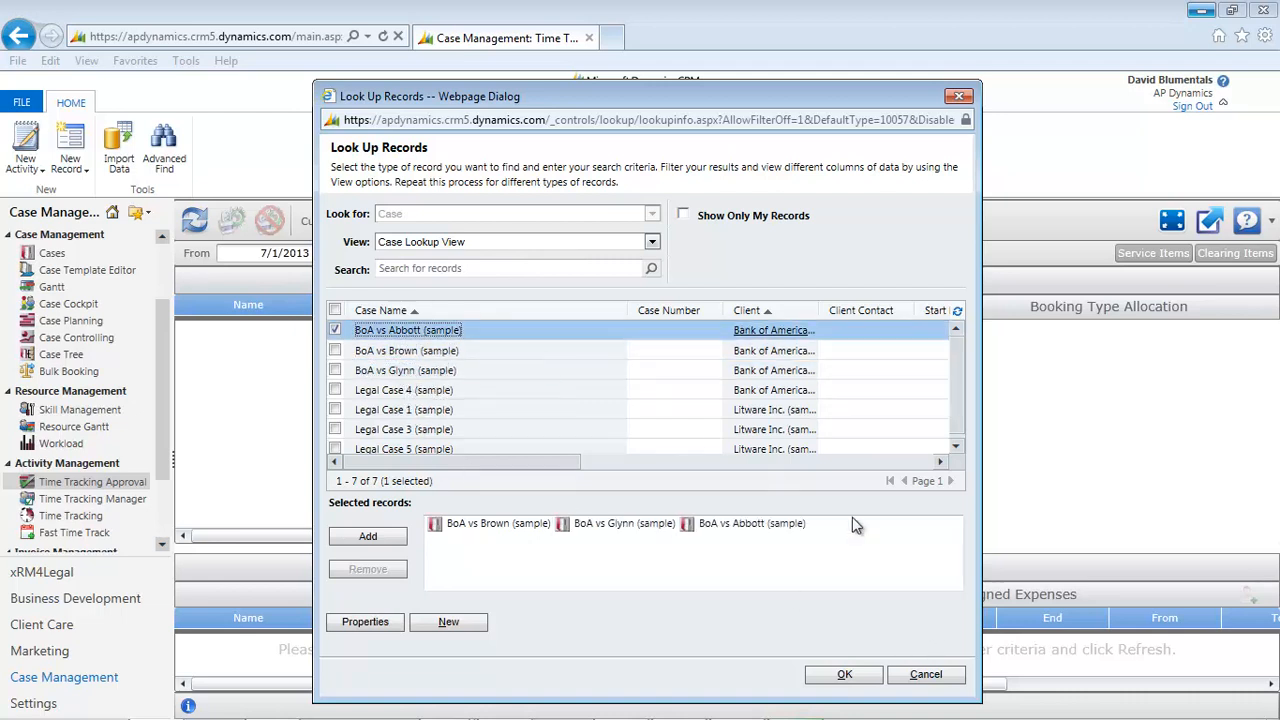
{"action": "left_click", "coordinate": [845, 676]}
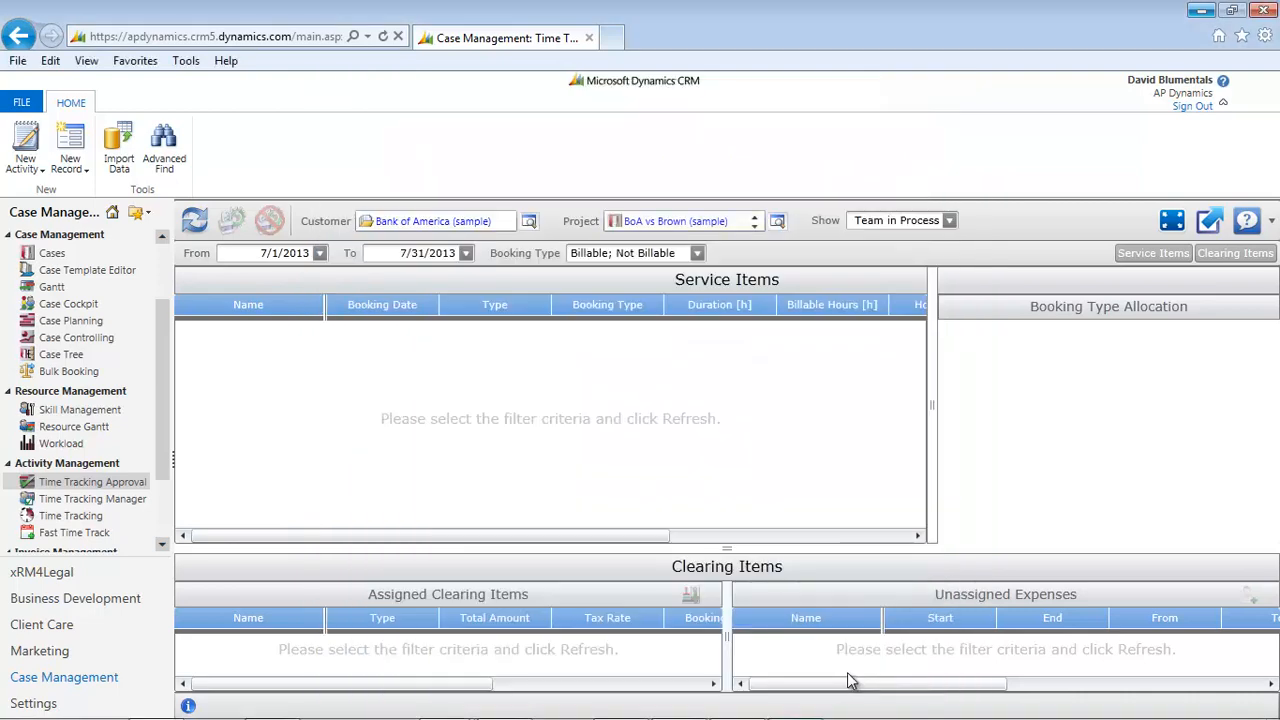
{"action": "left_click", "coordinate": [193, 219]}
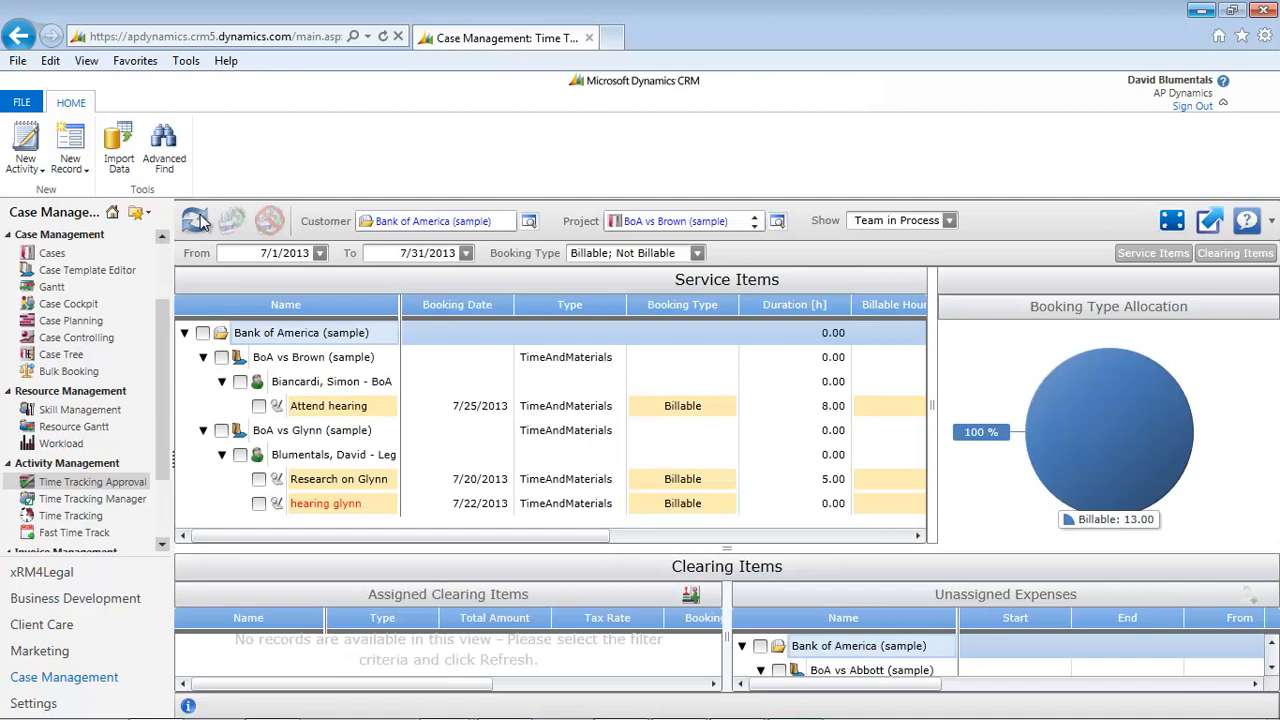
Select the service items under Bank of America (sample) and approve them.
{"action": "left_click", "coordinate": [203, 333]}
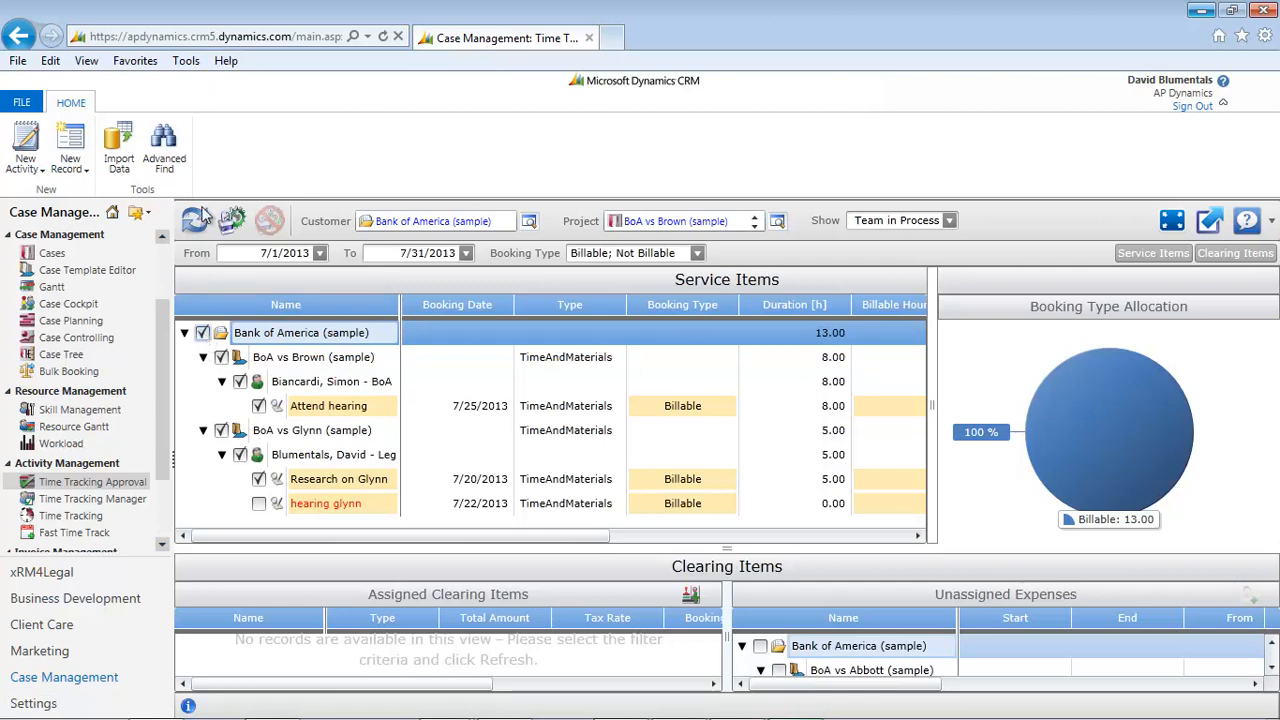
{"action": "left_click", "coordinate": [236, 222]}
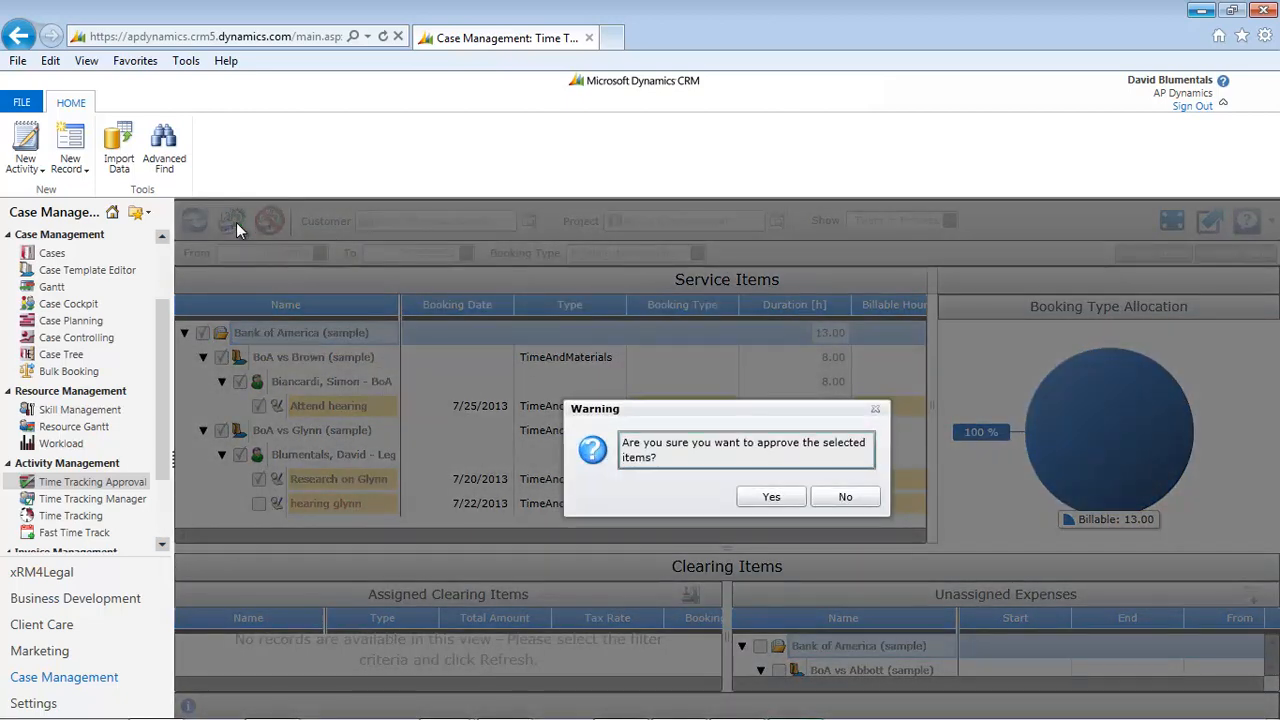
{"action": "left_click", "coordinate": [771, 498]}
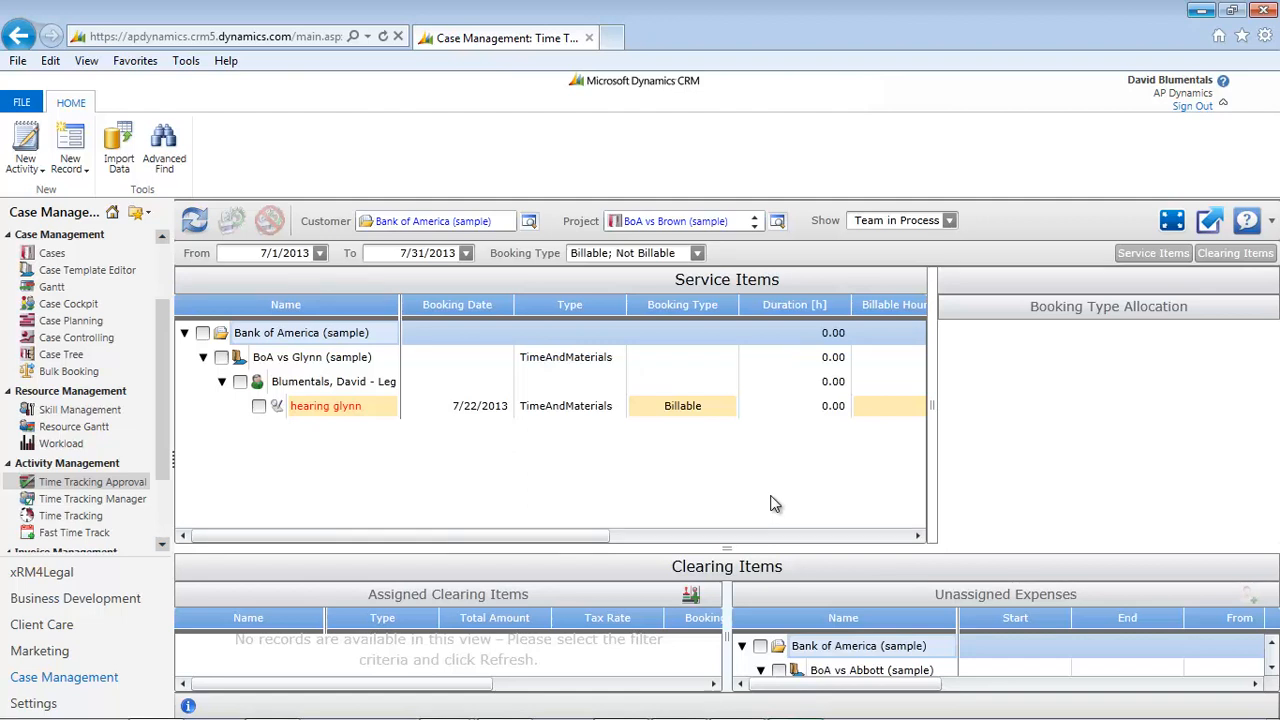
Open the Invoices list under Invoice Management and start a new invoice.
{"action": "scroll", "coordinate": [162, 421], "scroll_direction": "down", "scroll_amount": 2}
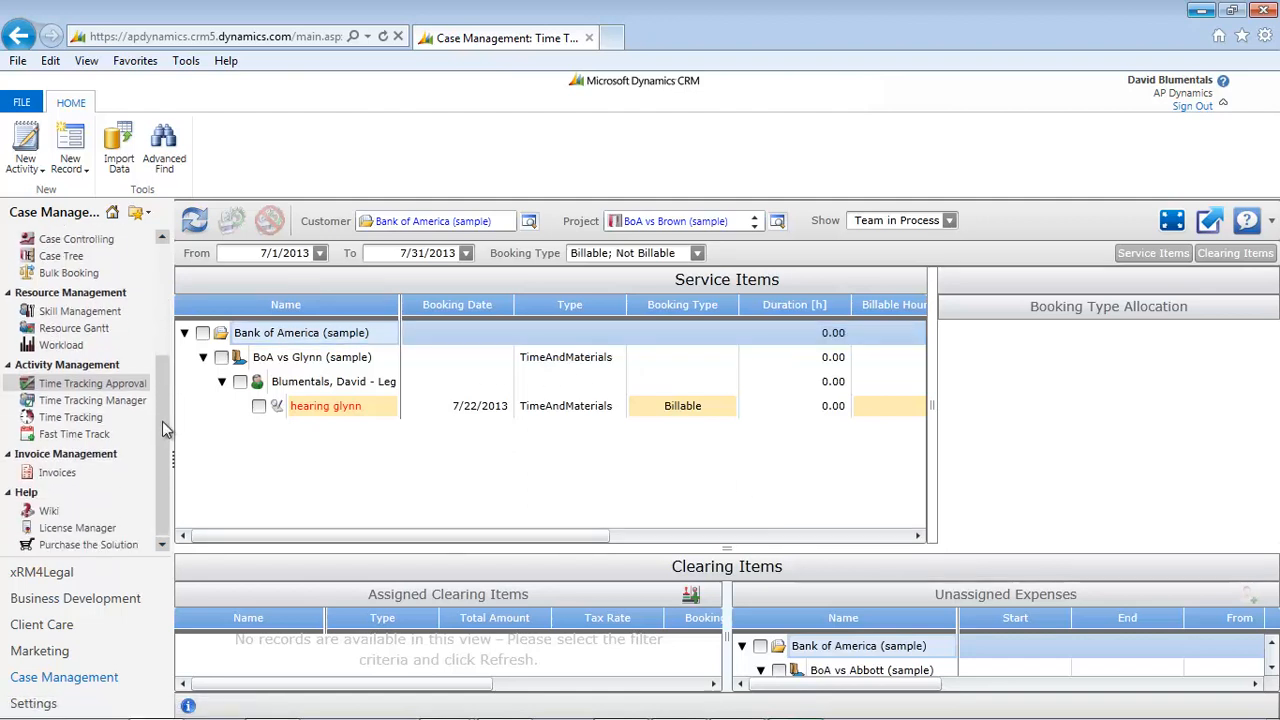
{"action": "left_click", "coordinate": [62, 473]}
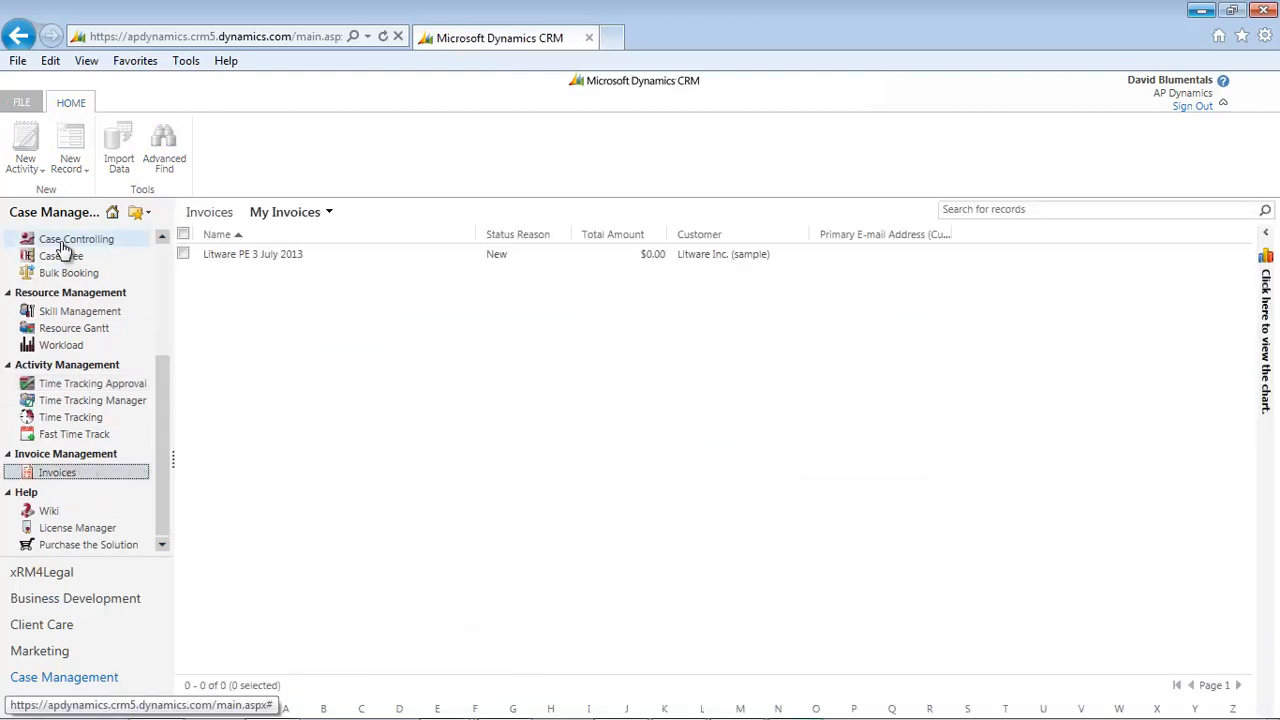
{"action": "left_click", "coordinate": [24, 150]}
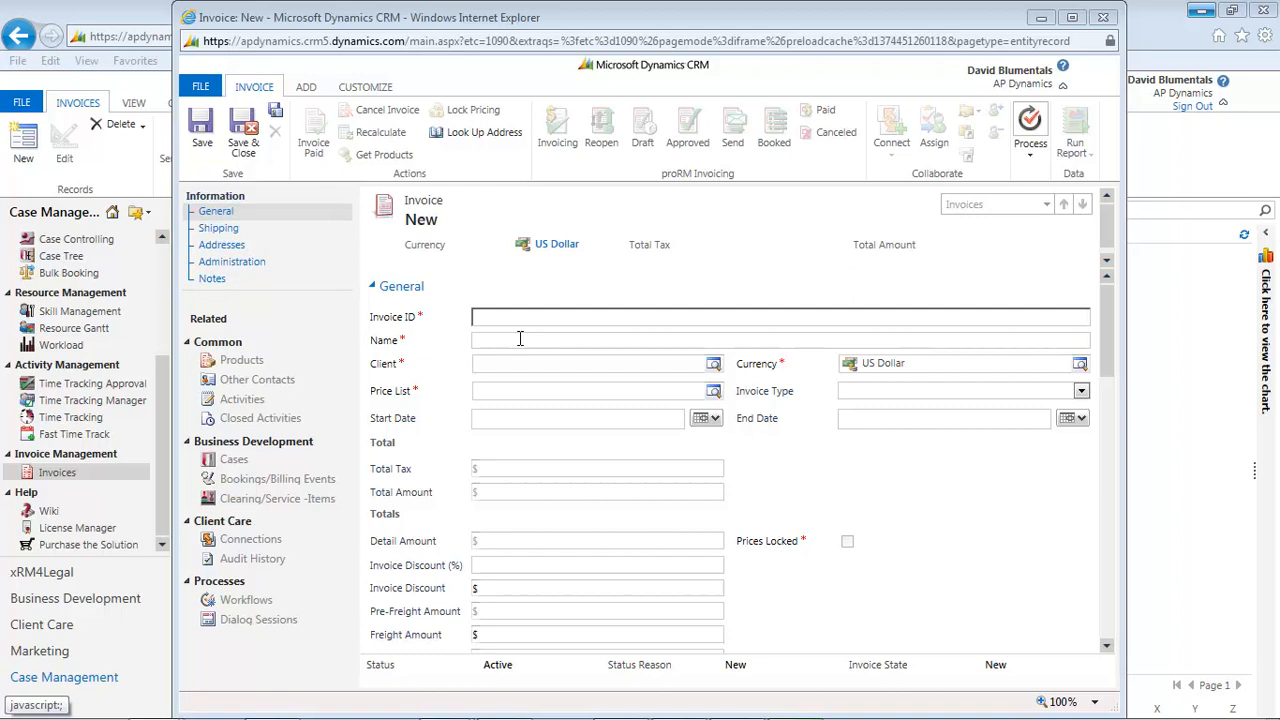
Name the new invoice "BoA Invoice 2".
{"action": "left_click", "coordinate": [516, 339]}
{"action": "key", "text": "Caps_Lock"}
{"action": "type", "text": "B"}
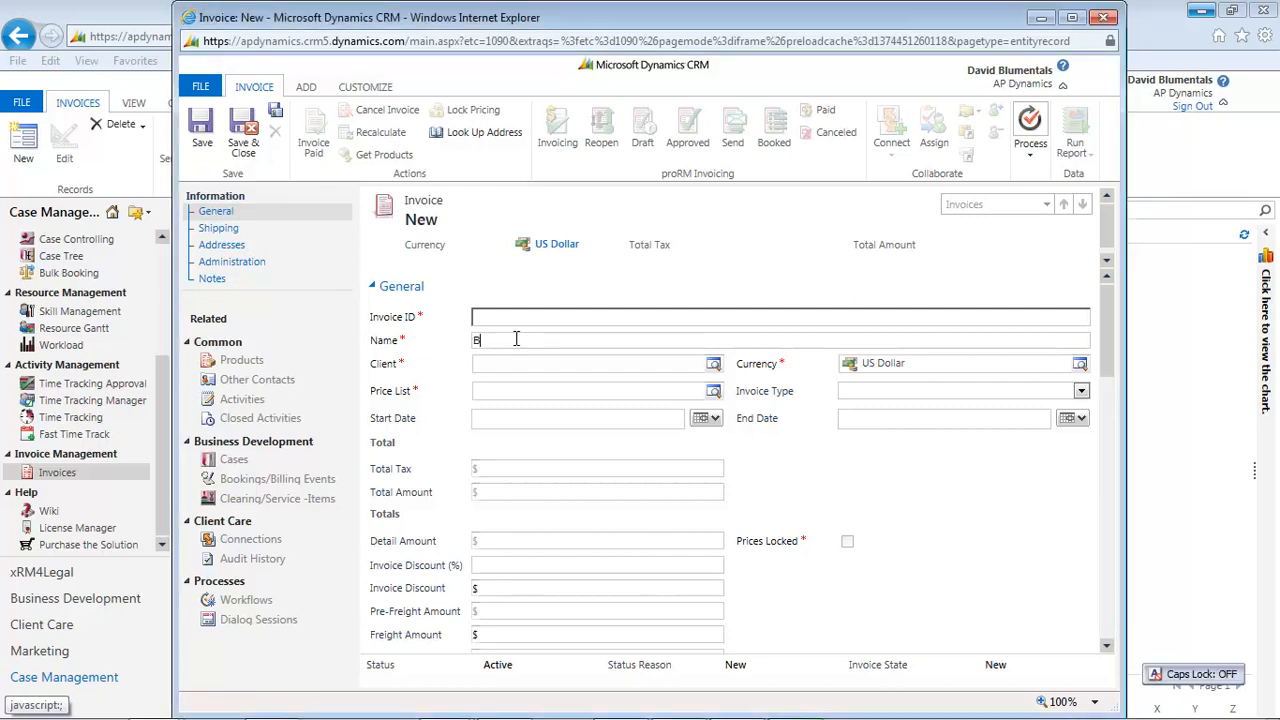
{"action": "type", "text": "o"}
{"action": "key", "text": "Caps_Lock"}
{"action": "type", "text": "A I"}
{"action": "key", "text": "Caps_Lock"}
{"action": "type", "text": "nvoice 2"}
Look up "bank" and set Bank of America (sample) as the invoice's client.
{"action": "left_click", "coordinate": [714, 363]}
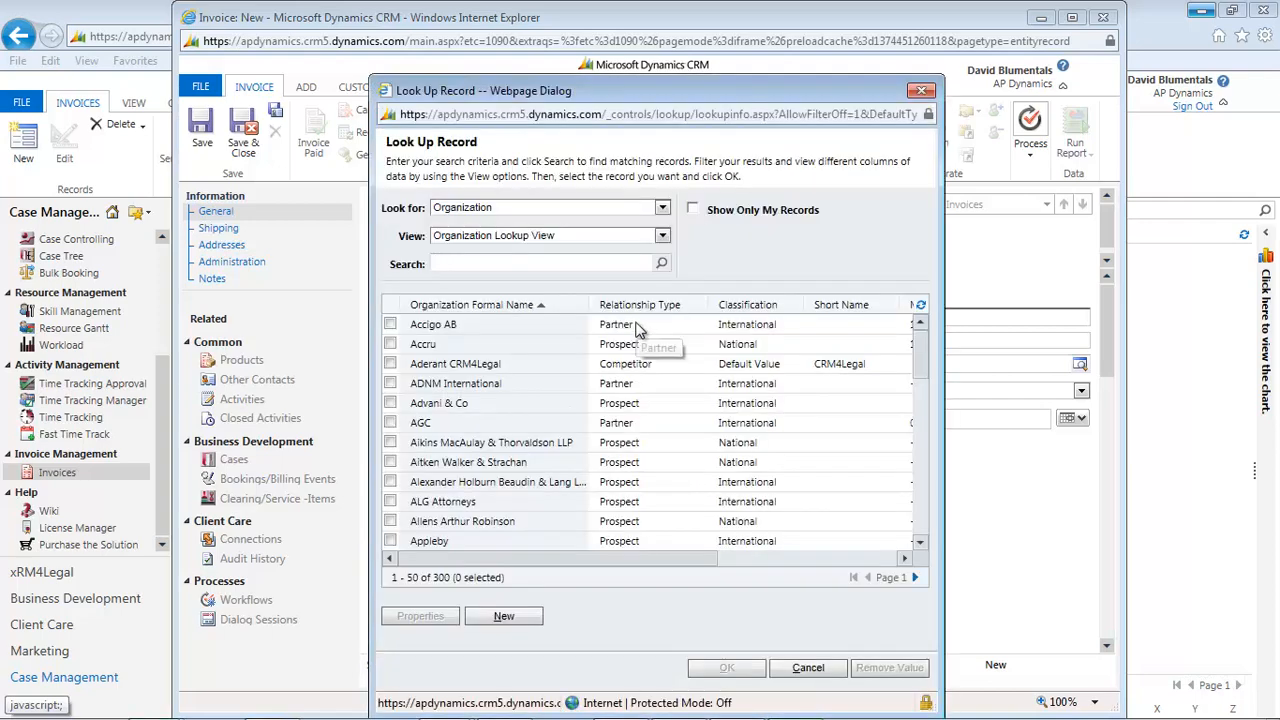
{"action": "type", "text": "bank"}
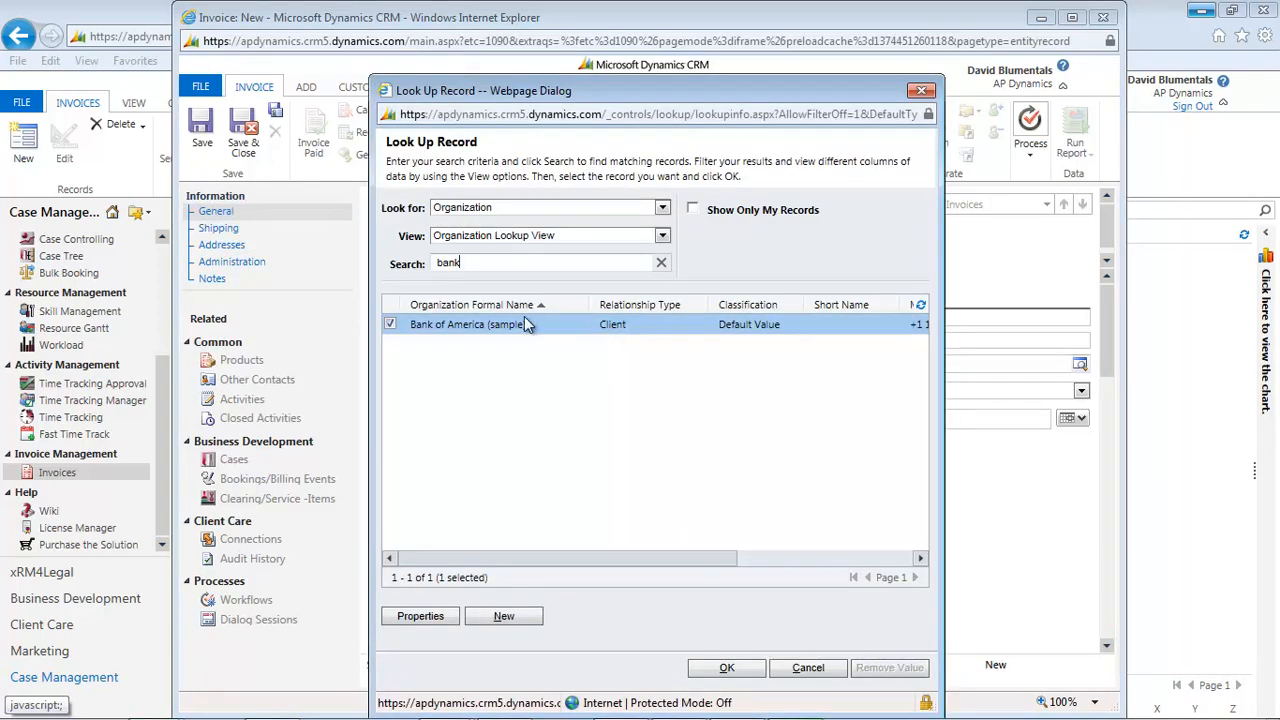
{"action": "double_click", "coordinate": [500, 328]}
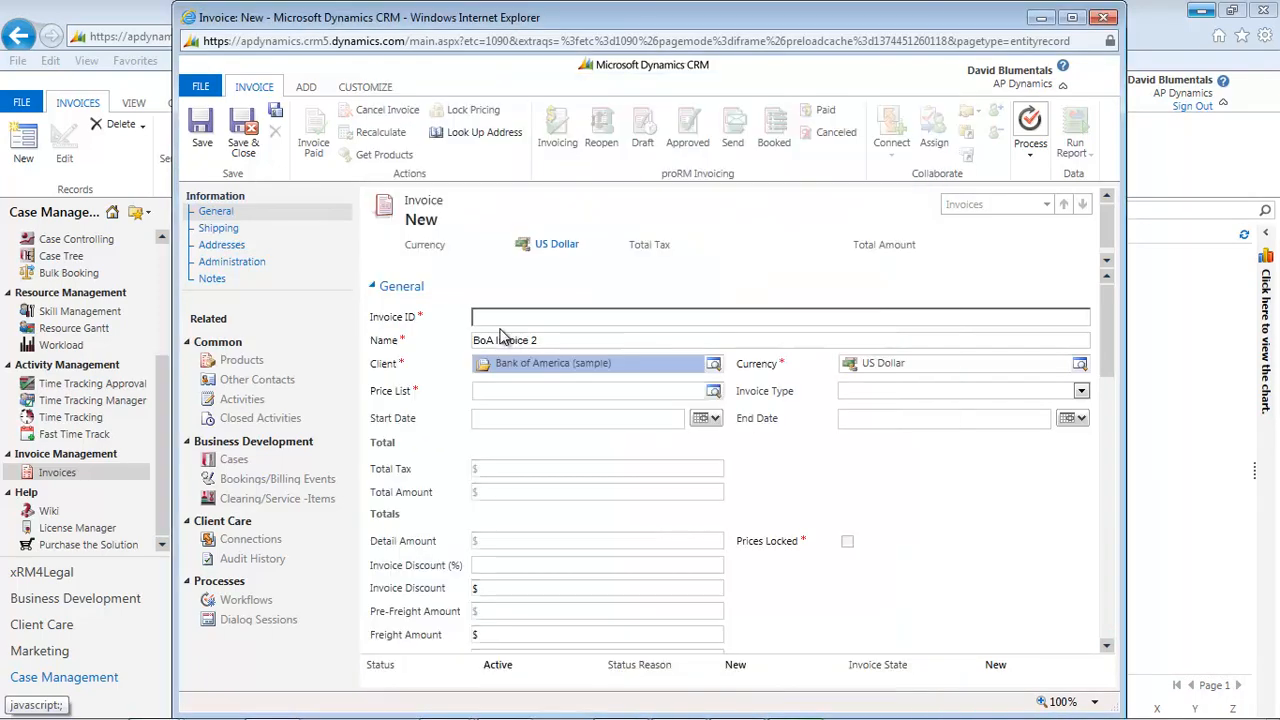
Set the invoice's price list to Scale of Charges and save the invoice.
{"action": "left_click", "coordinate": [713, 391]}
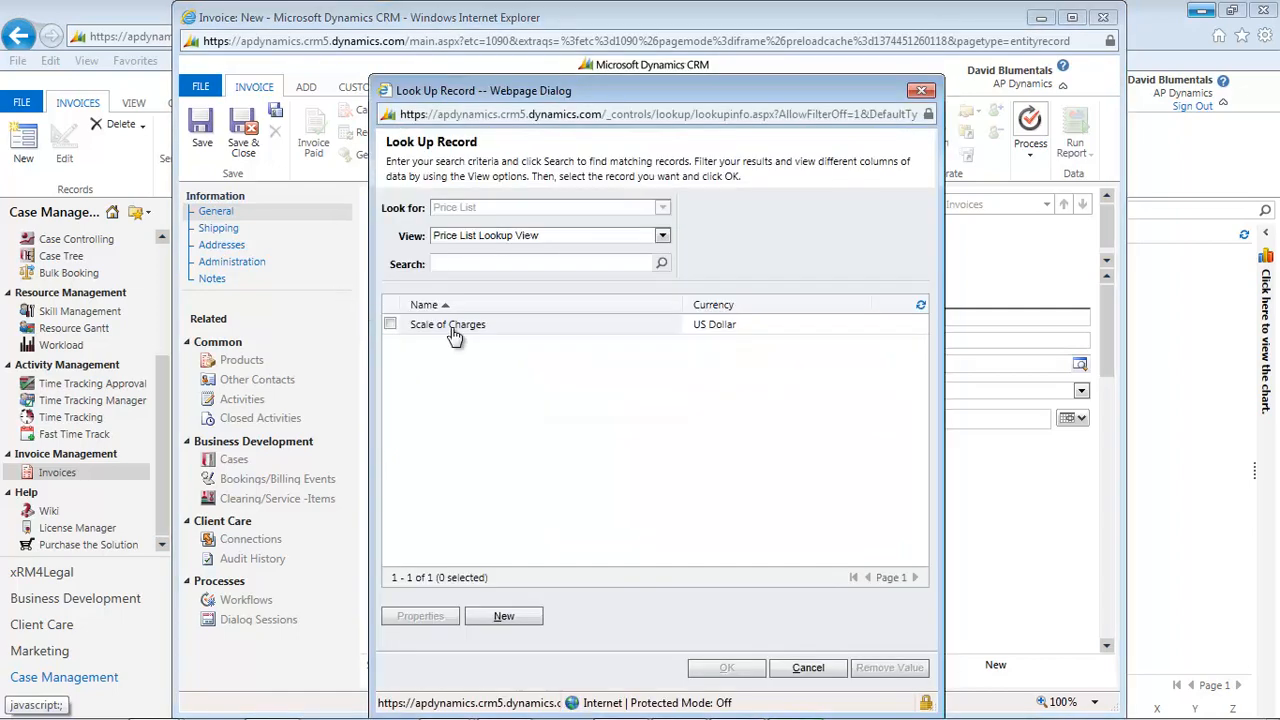
{"action": "double_click", "coordinate": [452, 330]}
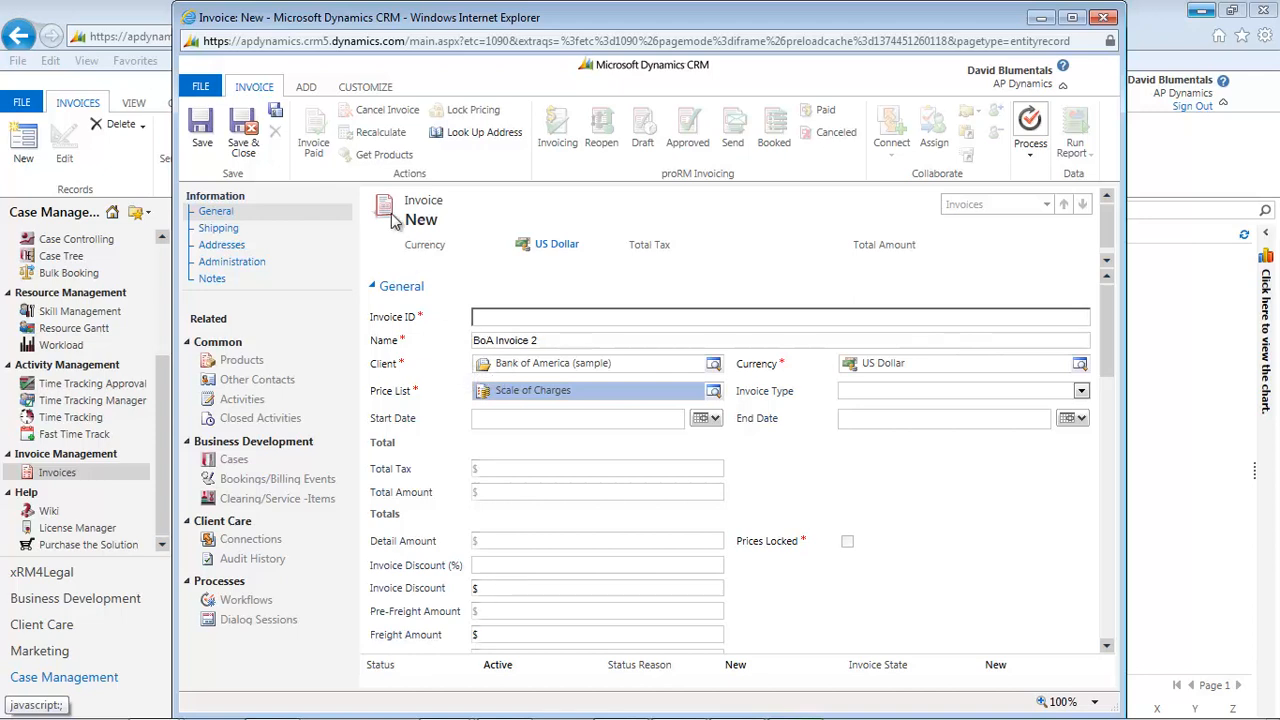
{"action": "left_click", "coordinate": [204, 122]}
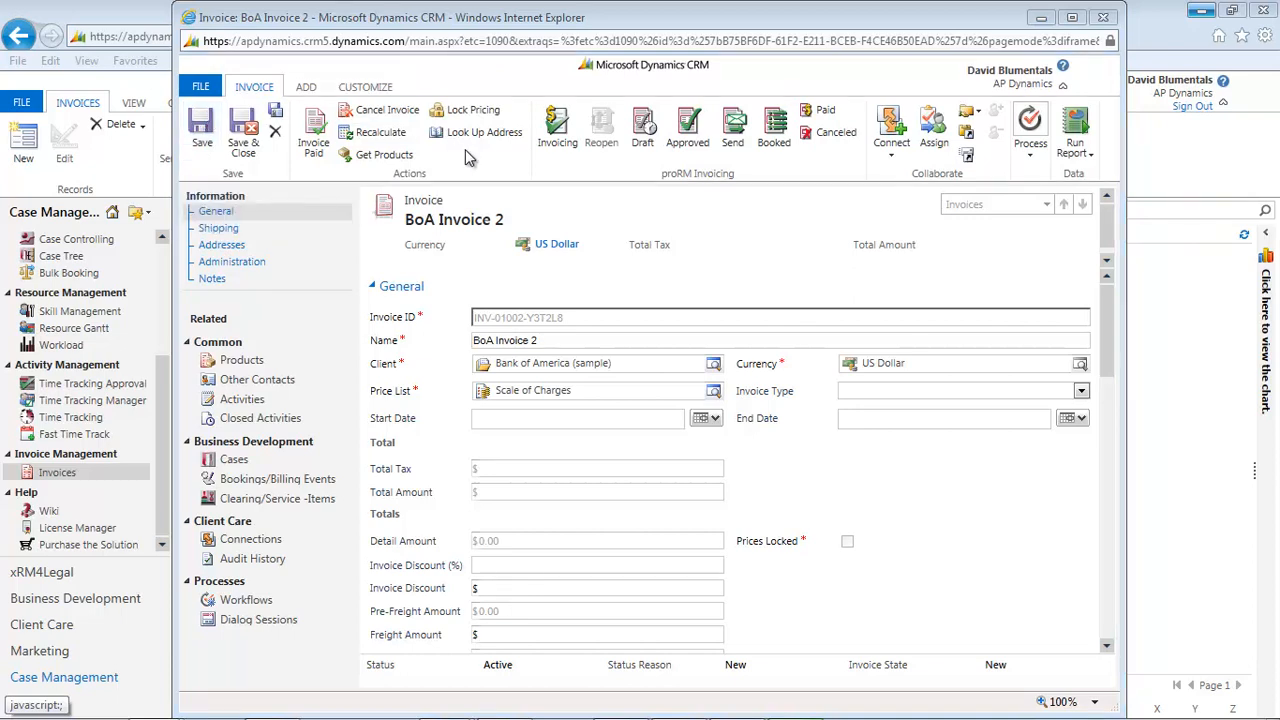
Start invoicing for BoA Invoice 2, select all Bank of America service items and assign them the tax rate "Tax".
{"action": "left_click", "coordinate": [568, 136]}
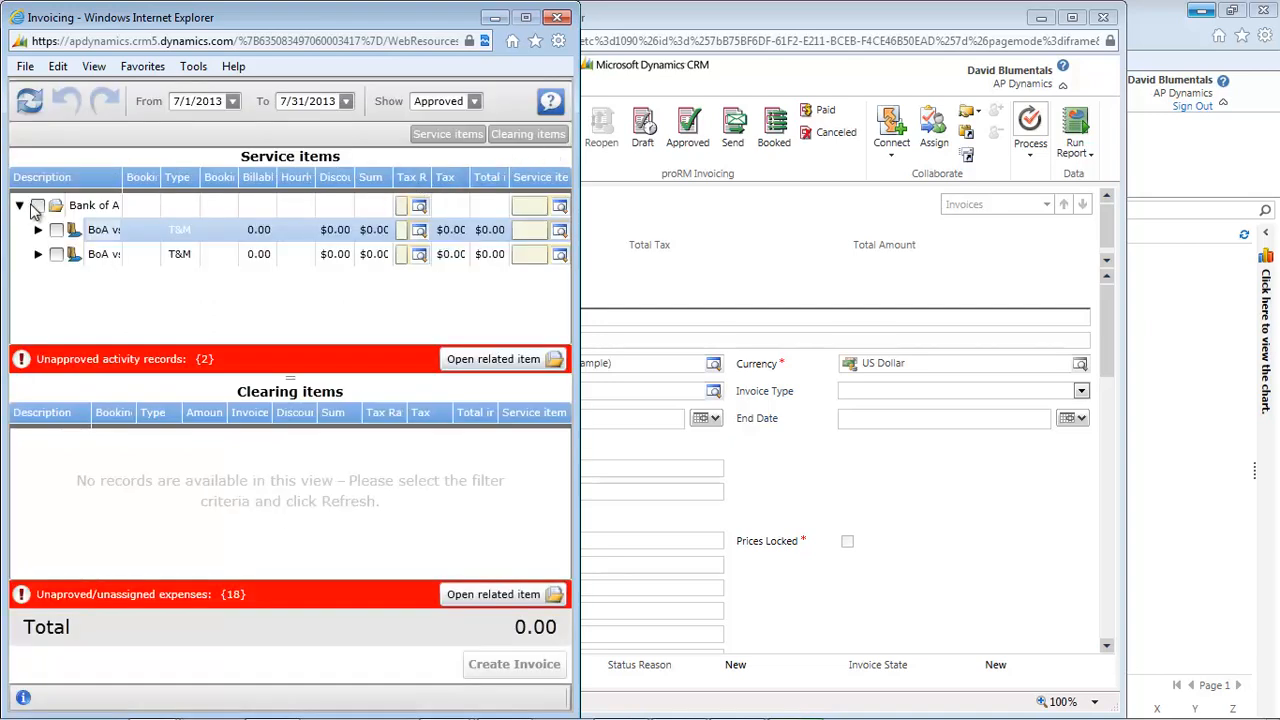
{"action": "left_click", "coordinate": [37, 205]}
{"action": "left_click", "coordinate": [420, 207]}
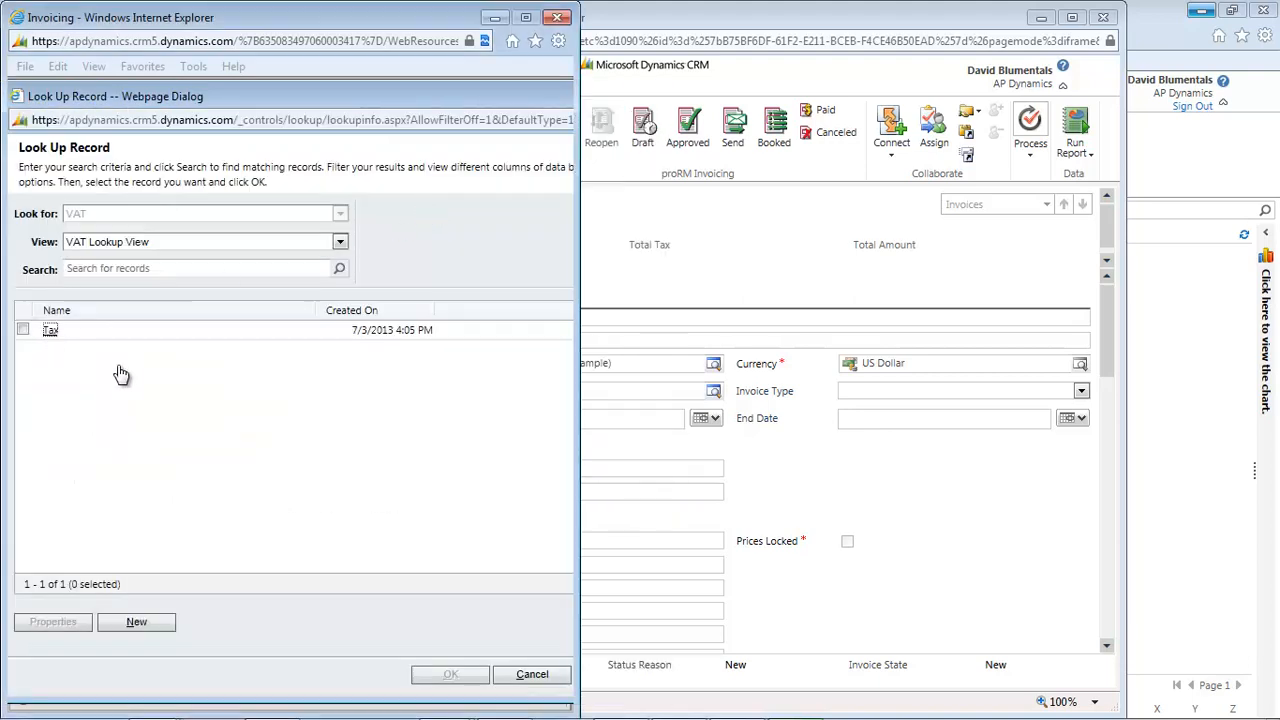
{"action": "double_click", "coordinate": [50, 331]}
Assign the Hourly Rate service item type to the Bank of America items and create the invoice from them.
{"action": "left_click", "coordinate": [560, 207]}
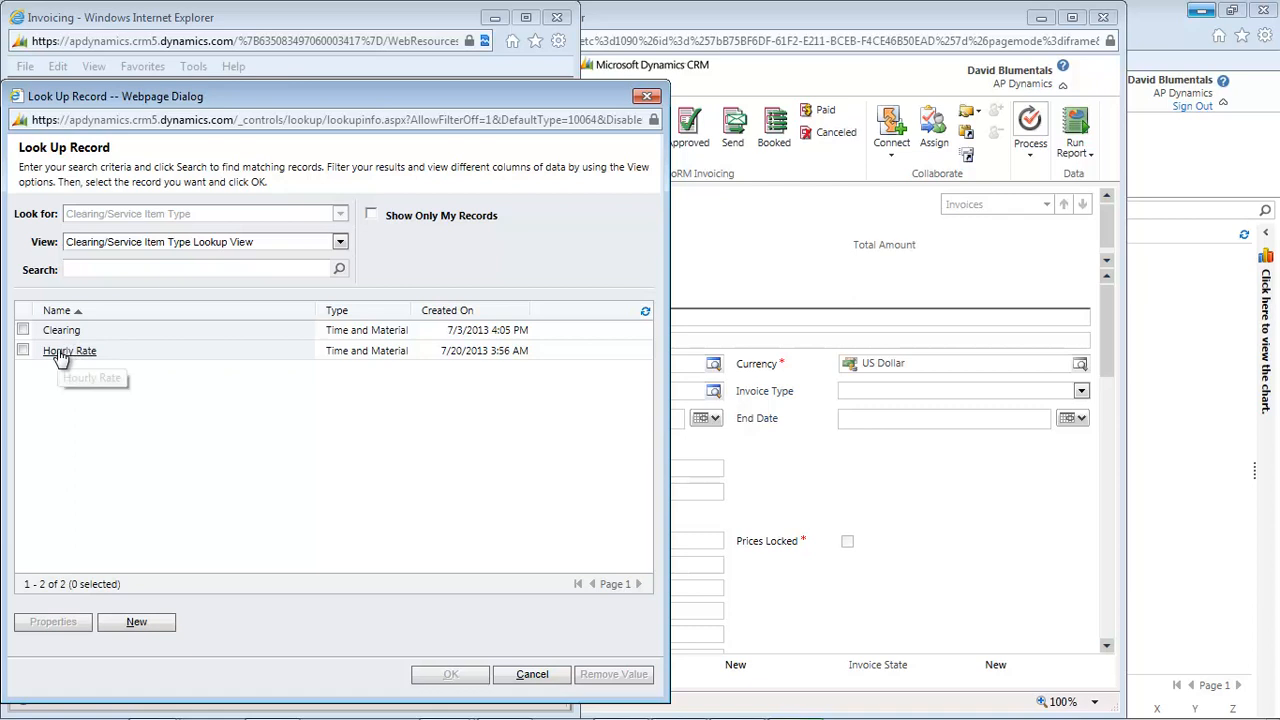
{"action": "double_click", "coordinate": [62, 352]}
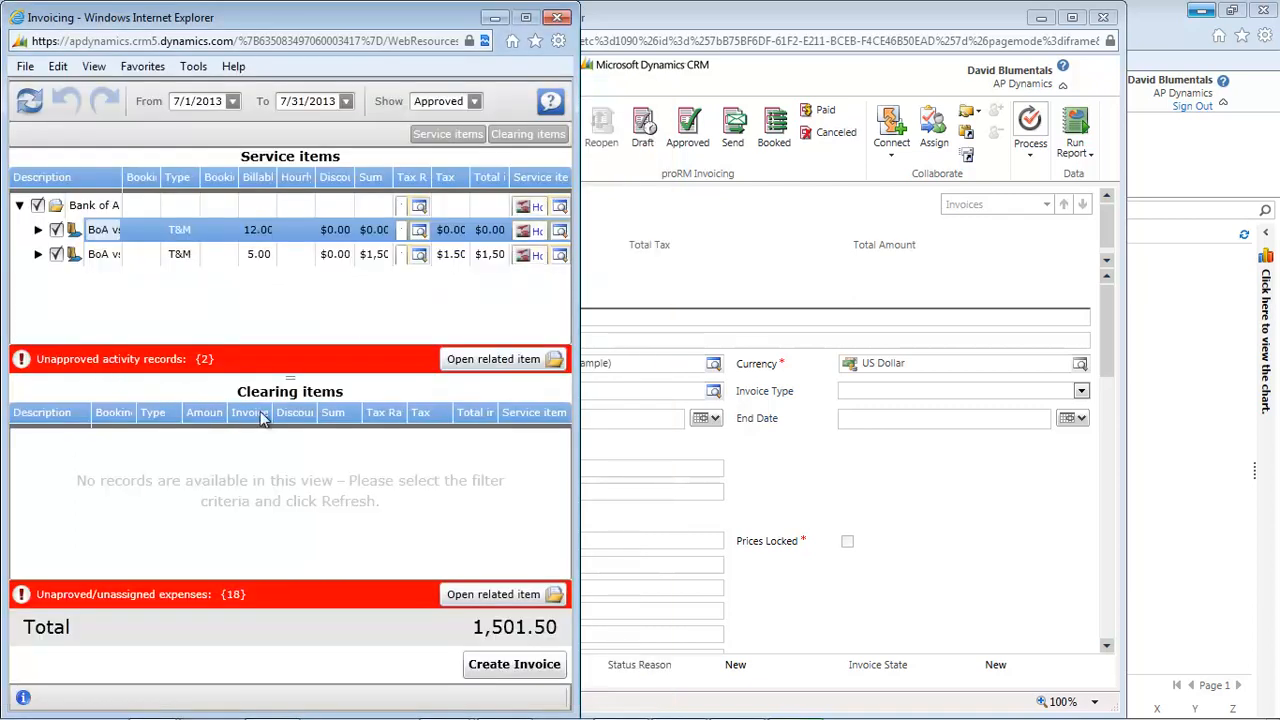
{"action": "left_click", "coordinate": [514, 666]}
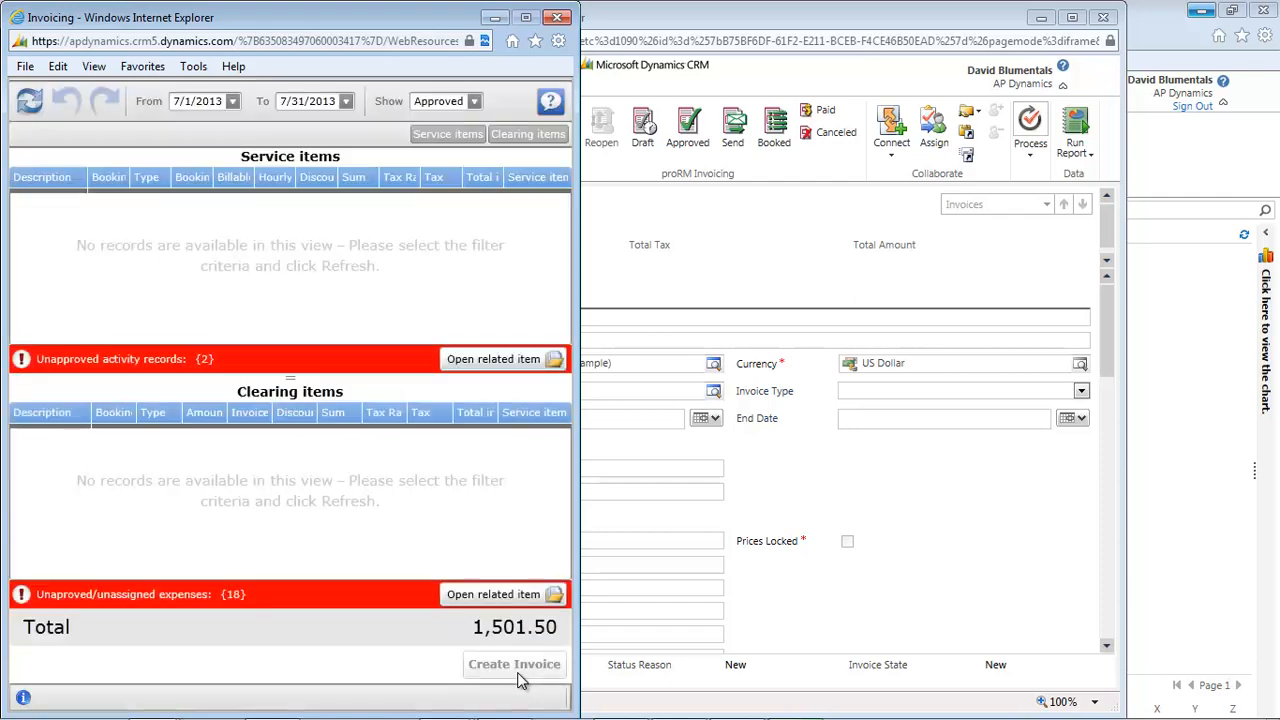
{"action": "left_click", "coordinate": [557, 17]}
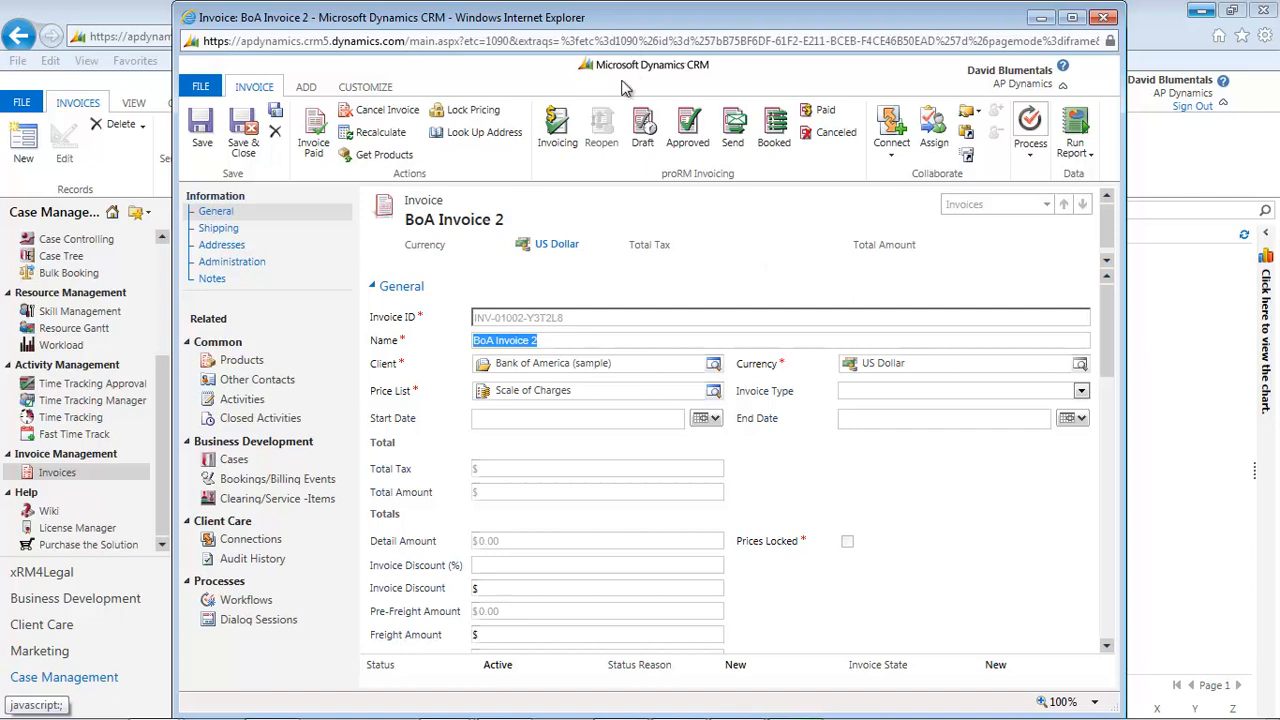
Mark BoA Invoice 2 as approved and as sent to the customer.
{"action": "left_click", "coordinate": [688, 143]}
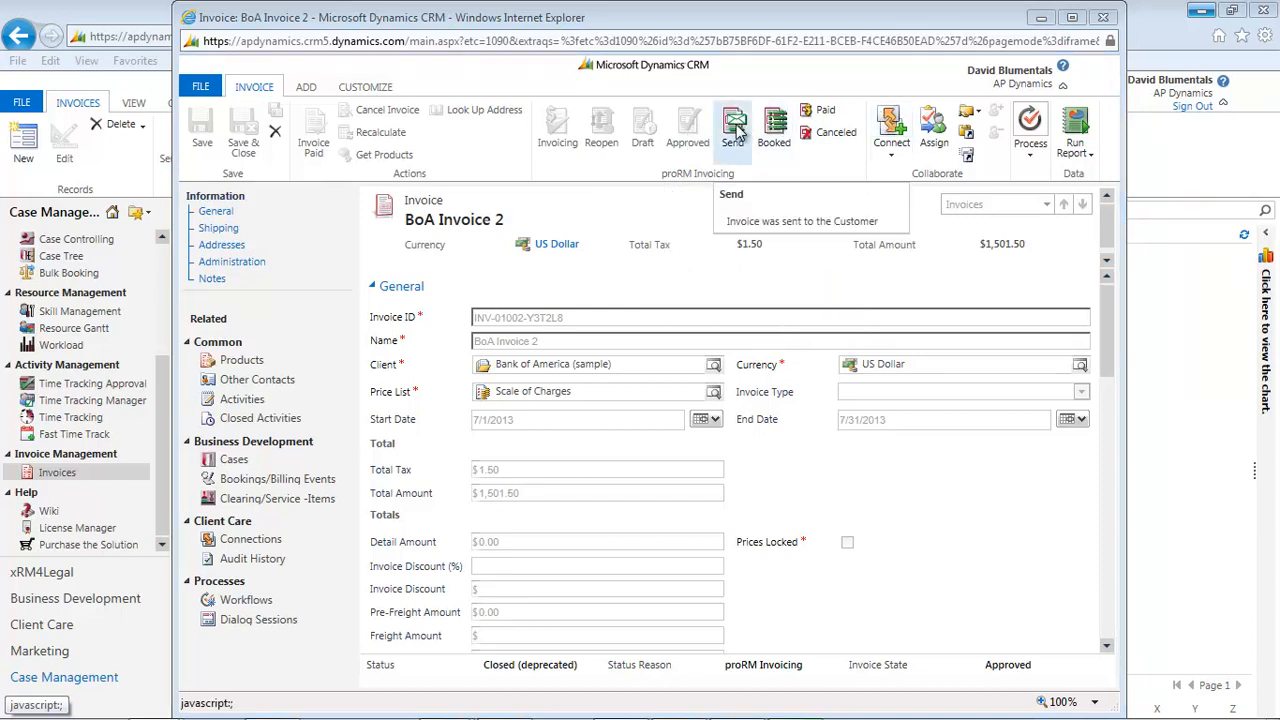
{"action": "left_click", "coordinate": [735, 130]}
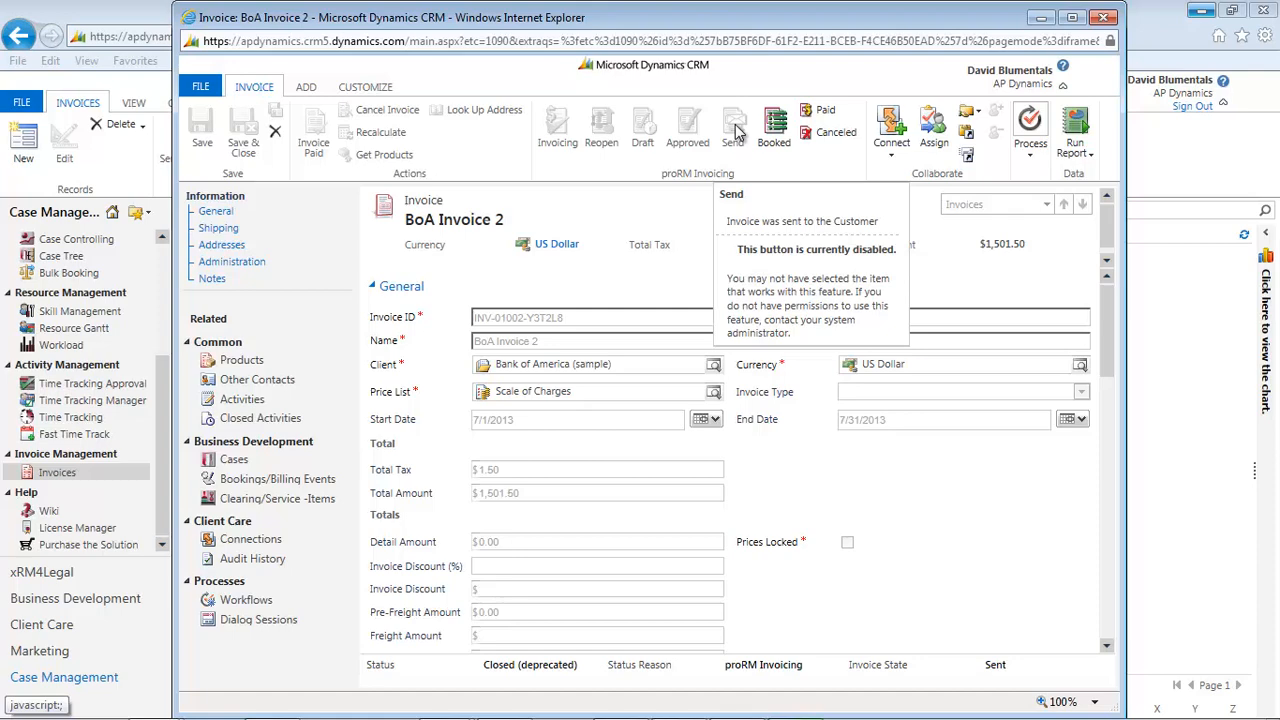
Review the bookings/billing events and the clearing/service items linked to BoA Invoice 2, including their hours and amounts, and close the invoice.
{"action": "left_click", "coordinate": [290, 480]}
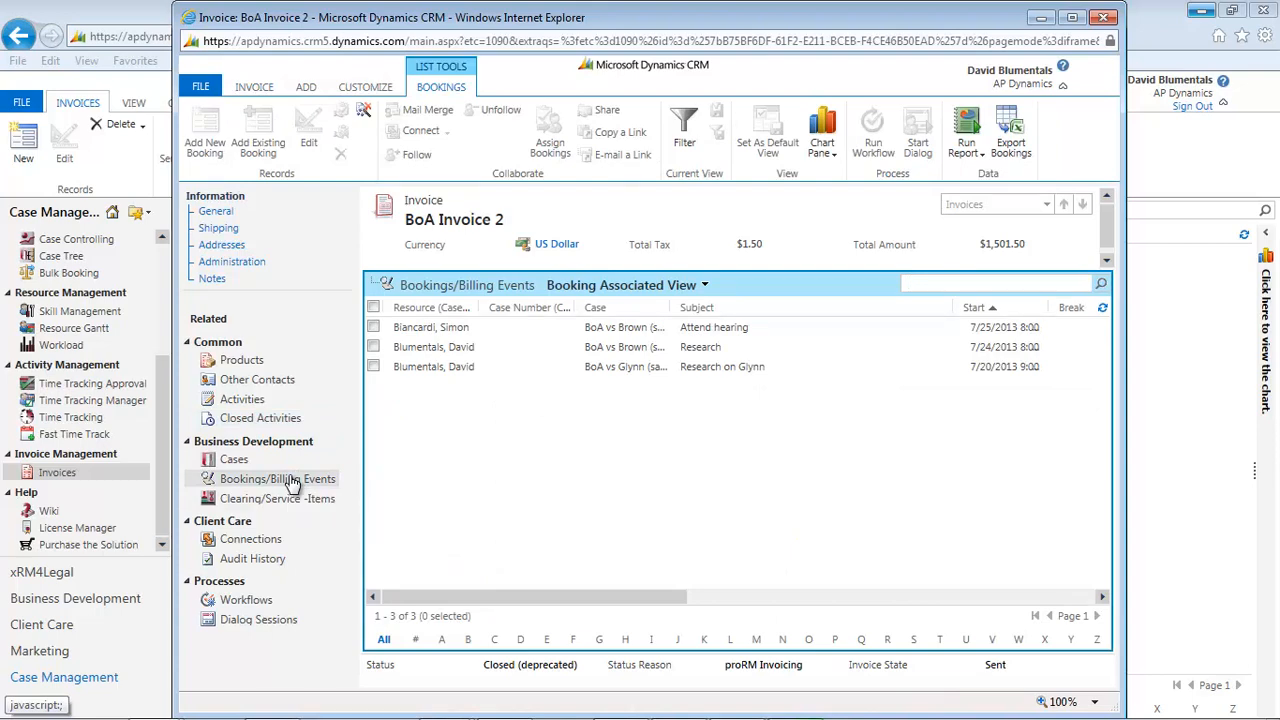
{"action": "left_click", "coordinate": [288, 503]}
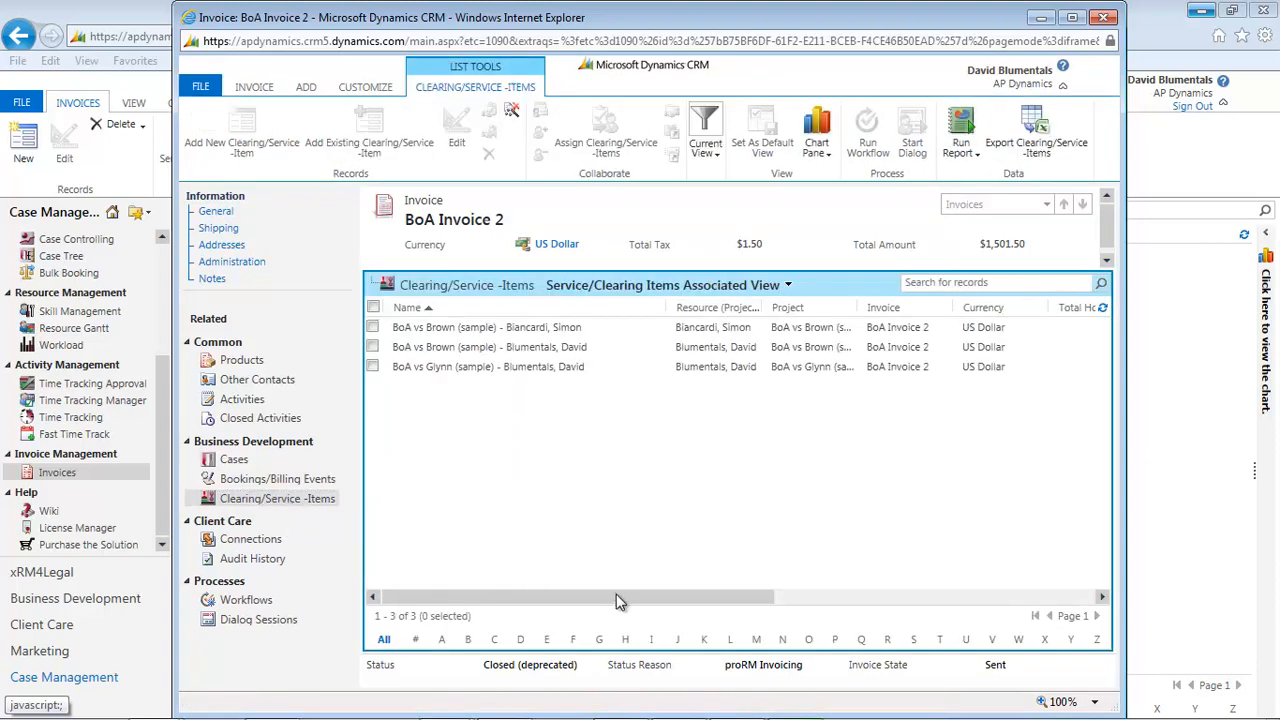
{"action": "left_click_drag", "start_coordinate": [616, 600], "coordinate": [862, 640]}
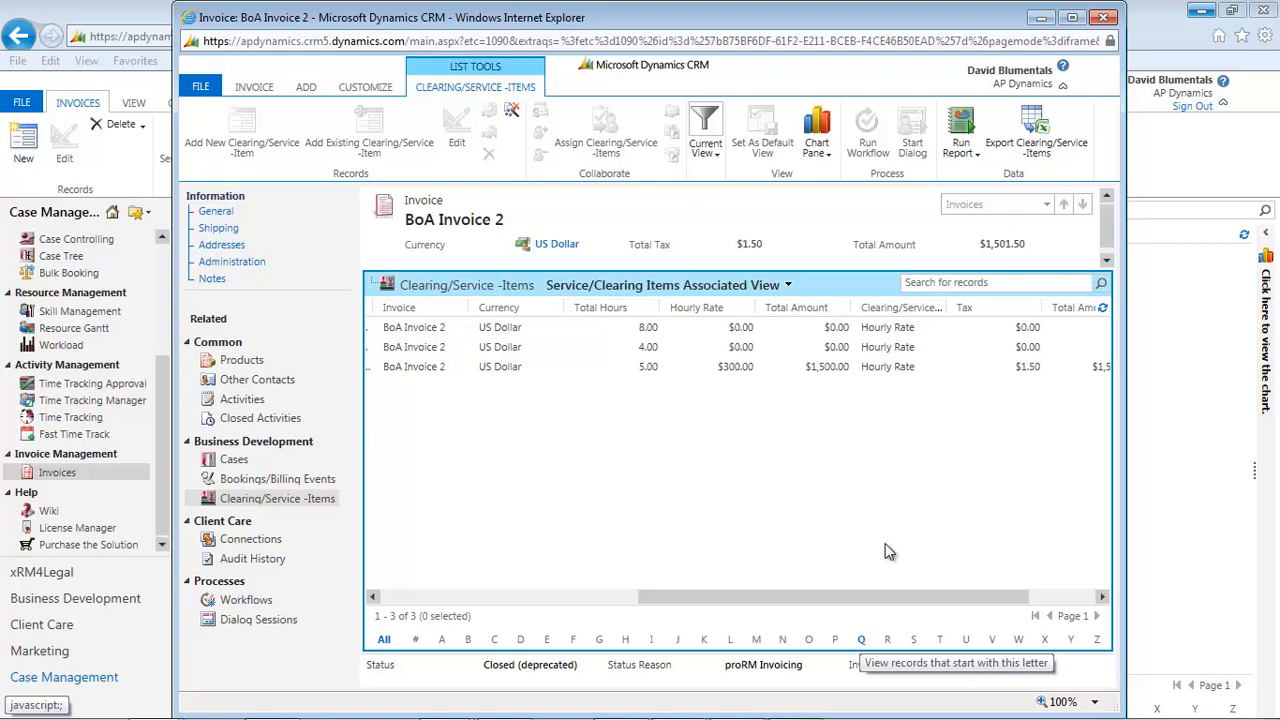
{"action": "left_click", "coordinate": [1104, 18]}
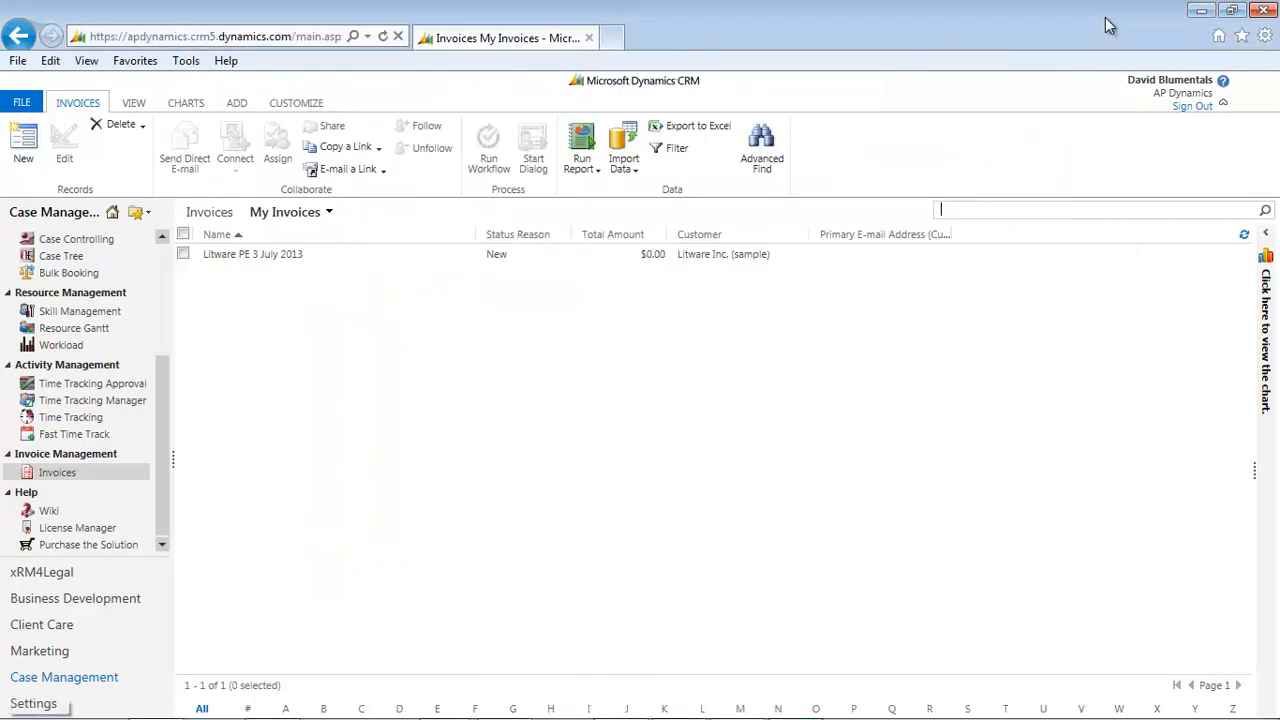
Open the choice of system views for the Invoices list.
{"action": "left_click", "coordinate": [330, 214]}
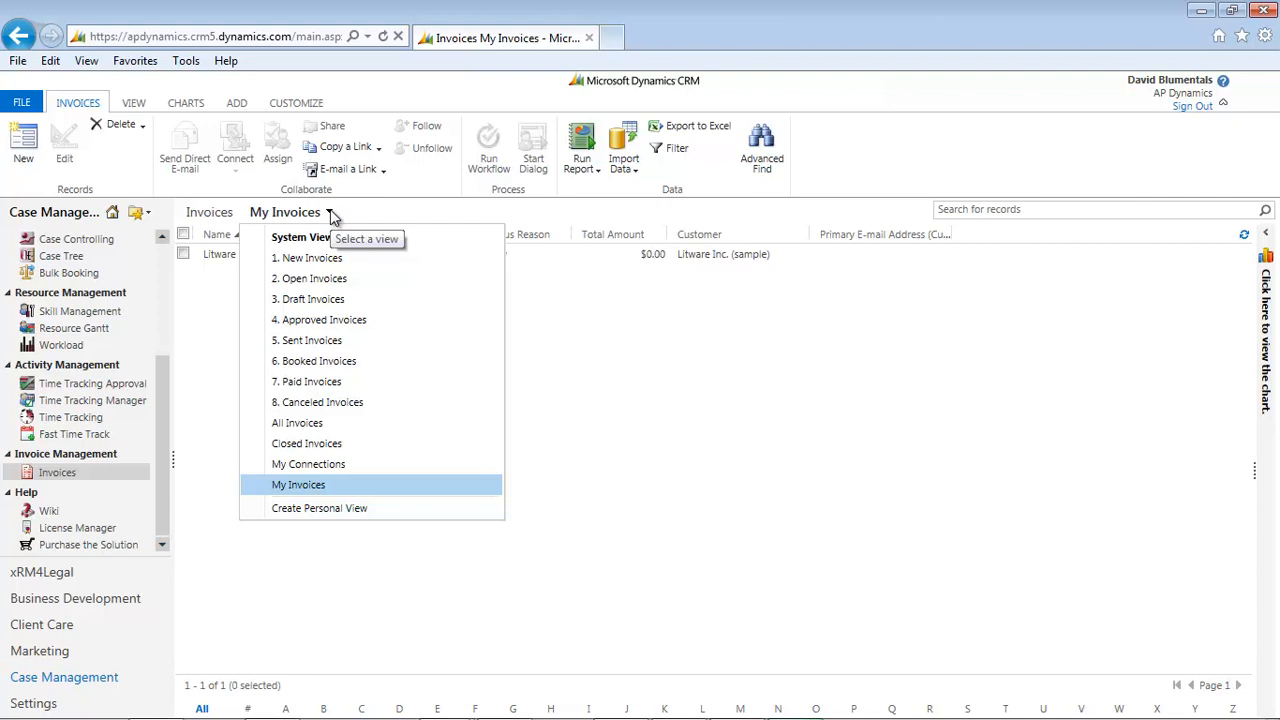